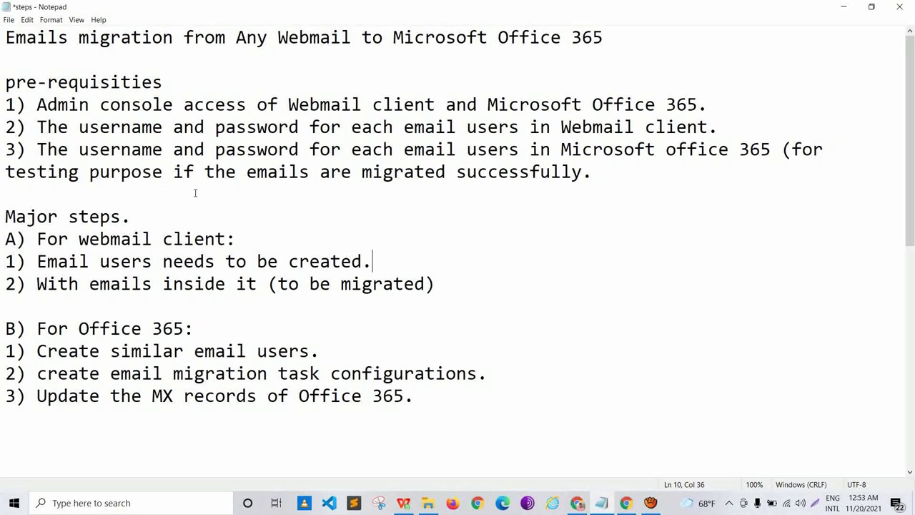
# Step: Highlight the 'For webmail client:' heading and its two steps in turn: email users to create, and emails inside them
pyautogui.moveTo(236, 238); pyautogui.dragTo(26, 239)
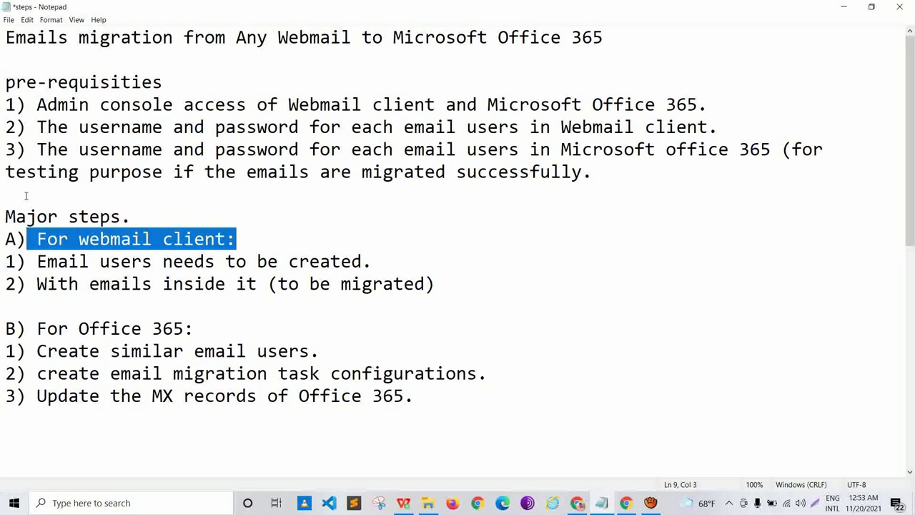
pyautogui.press('Down')
pyautogui.press('Right')
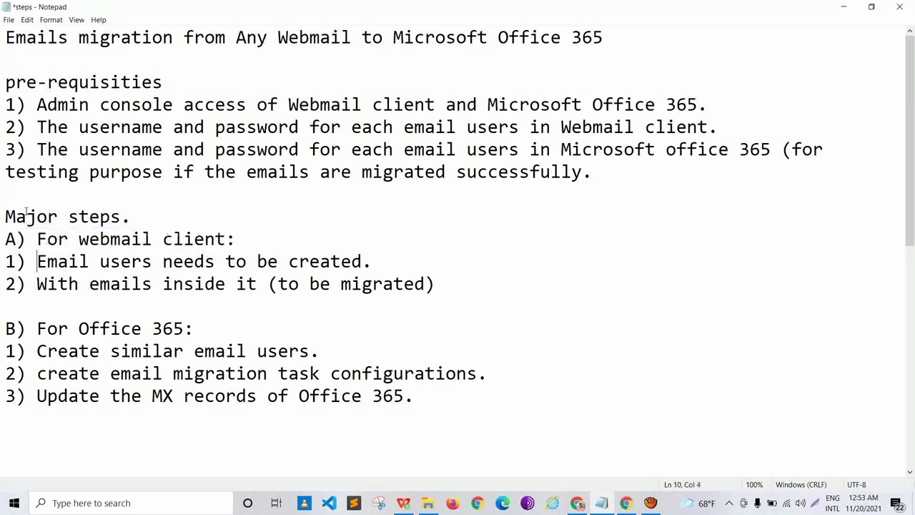
pyautogui.hotkey('shift', 'Right')
pyautogui.hotkey('shift', 'Right')
pyautogui.hotkey('shift', 'Right')
pyautogui.hotkey('shift', 'Right')
pyautogui.hotkey('shift', 'Right')
pyautogui.hotkey('shift', 'Right')
pyautogui.hotkey('shift', 'Right')
pyautogui.hotkey('shift', 'Right')
pyautogui.hotkey('shift', 'Right')
pyautogui.hotkey('shift', 'Right')
pyautogui.hotkey('shift', 'Right')
pyautogui.hotkey('shift', 'Right')
pyautogui.hotkey('shift', 'Right')
pyautogui.hotkey('shift', 'Right')
pyautogui.hotkey('shift', 'Right')
pyautogui.hotkey('shift', 'Right')
pyautogui.hotkey('shift', 'Right')
pyautogui.hotkey('shift', 'Right')
pyautogui.hotkey('shift', 'Right')
pyautogui.hotkey('shift', 'Right')
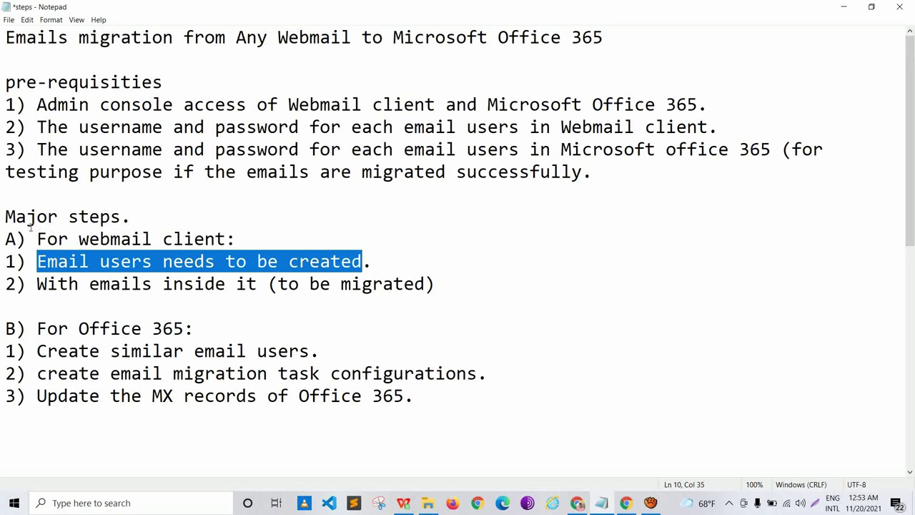
pyautogui.press('Left')
pyautogui.press('Down')
pyautogui.hotkey('shift', 'Right')
pyautogui.hotkey('shift', 'Right')
pyautogui.hotkey('shift', 'Right')
pyautogui.hotkey('shift', 'Right')
pyautogui.hotkey('shift', 'Right')
pyautogui.hotkey('shift', 'Right')
pyautogui.hotkey('shift', 'Right')
pyautogui.hotkey('shift', 'Right')
pyautogui.hotkey('shift', 'Right')
pyautogui.hotkey('shift', 'Right')
pyautogui.hotkey('shift', 'Right')
pyautogui.hotkey('shift', 'Right')
pyautogui.hotkey('shift', 'Right')
pyautogui.hotkey('shift', 'Right')
pyautogui.hotkey('shift', 'Right')
pyautogui.hotkey('shift', 'Right')
pyautogui.hotkey('shift', 'Right')
pyautogui.hotkey('shift', 'Right')
pyautogui.hotkey('shift', 'Right')
pyautogui.hotkey('shift', 'Right')
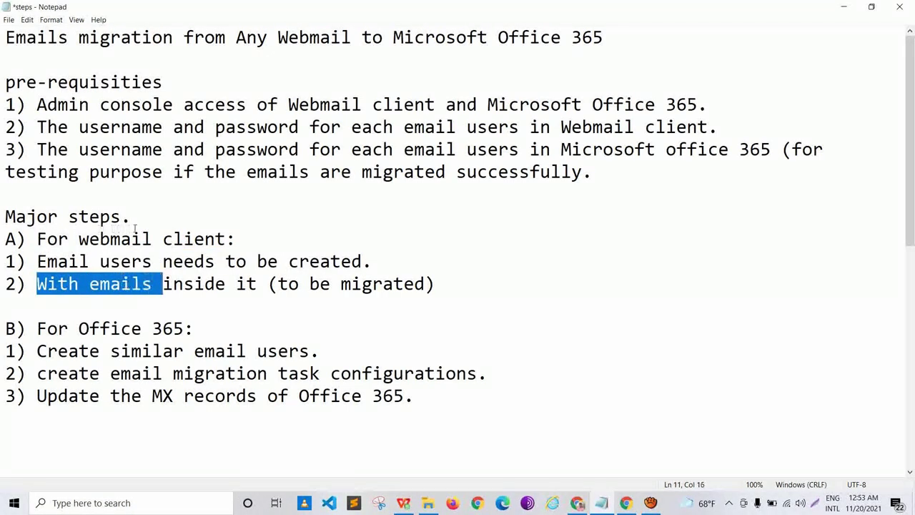
pyautogui.hotkey('shift', 'Right')
pyautogui.hotkey('shift', 'Right')
pyautogui.hotkey('shift', 'Right')
pyautogui.hotkey('shift', 'Right')
pyautogui.hotkey('shift', 'Right')
pyautogui.hotkey('shift', 'Right')
pyautogui.hotkey('shift', 'Right')
pyautogui.hotkey('shift', 'Right')
pyautogui.hotkey('shift', 'Right')
pyautogui.hotkey('shift', 'Right')
pyautogui.hotkey('shift', 'Right')
pyautogui.hotkey('shift', 'Right')
pyautogui.hotkey('shift', 'Right')
pyautogui.hotkey('shift', 'Right')
pyautogui.hotkey('shift', 'Right')
pyautogui.hotkey('shift', 'Right')
pyautogui.hotkey('shift', 'Right')
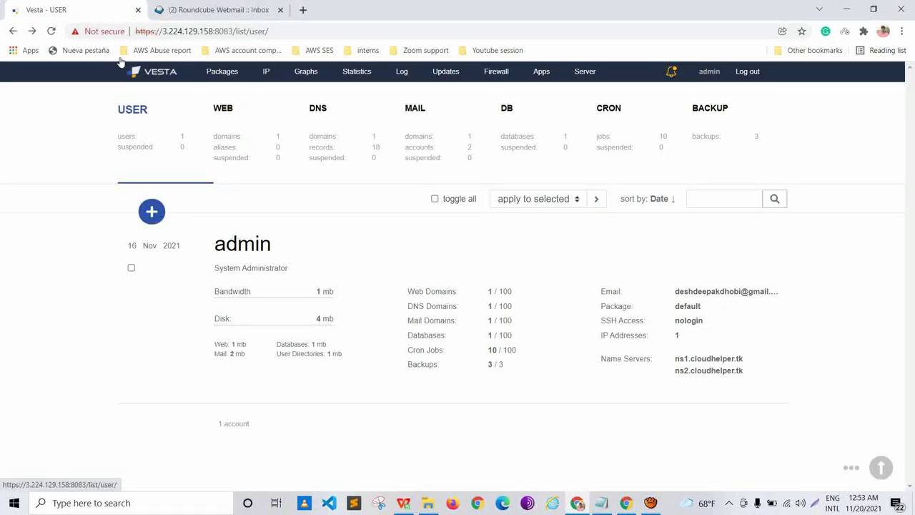
# Step: Review the web domains, the DNS domains and the cloudhelper.tk DNS records in Vesta
pyautogui.moveTo(256, 184)
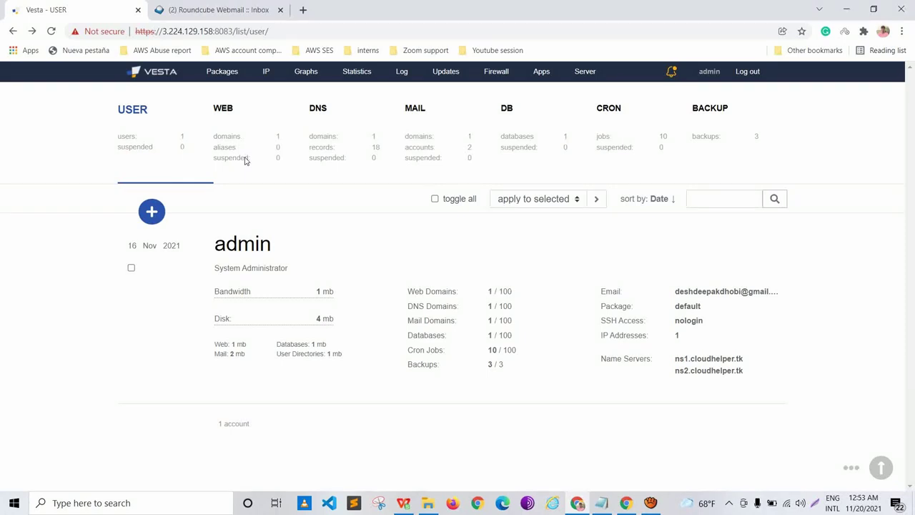
pyautogui.click(198, 122)
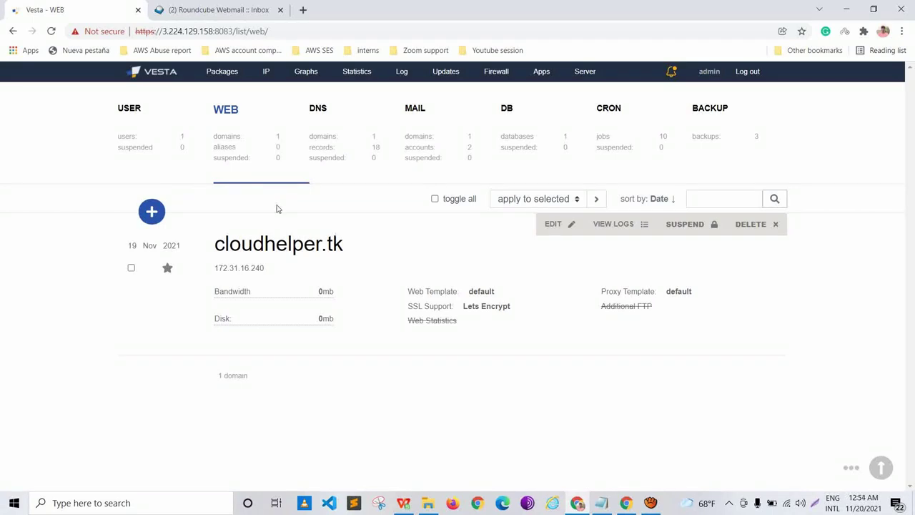
pyautogui.click(266, 126)
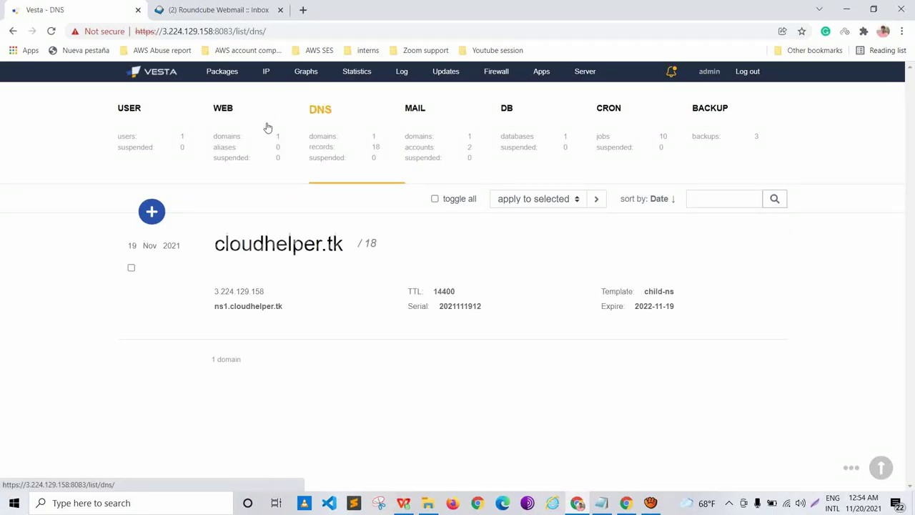
pyautogui.click(392, 183)
pyautogui.scroll(-5, 337, 209)
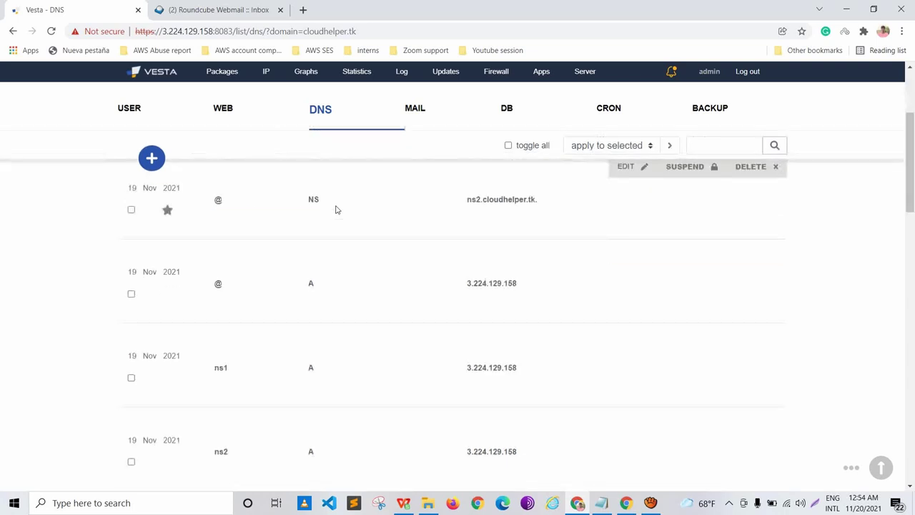
pyautogui.scroll(-8, 337, 209)
pyautogui.scroll(9, 337, 209)
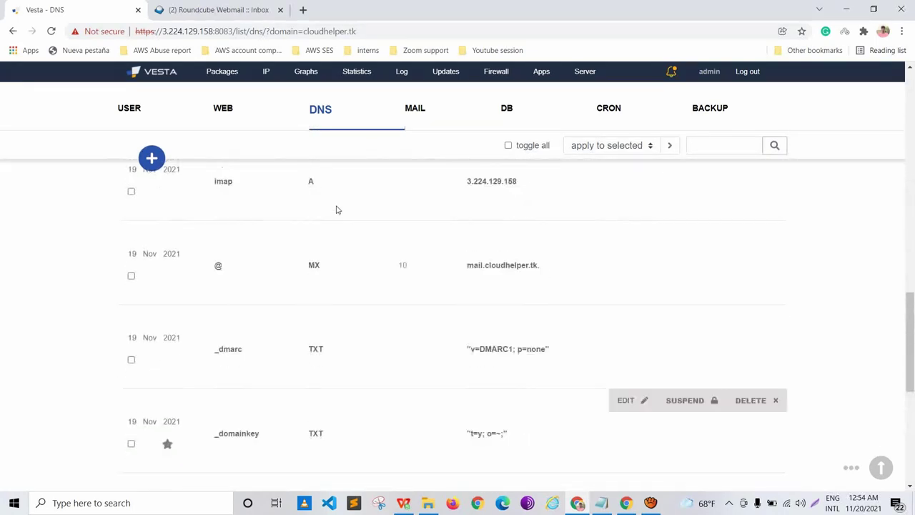
pyautogui.scroll(2, 339, 207)
# Step: Open the mail domains and highlight the two cloudhelper.tk mail account addresses
pyautogui.click(338, 96)
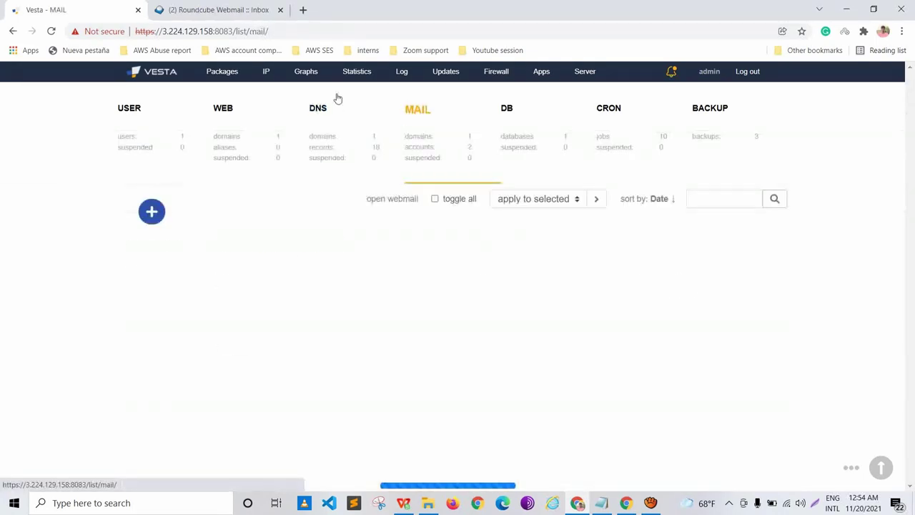
pyautogui.moveTo(332, 221)
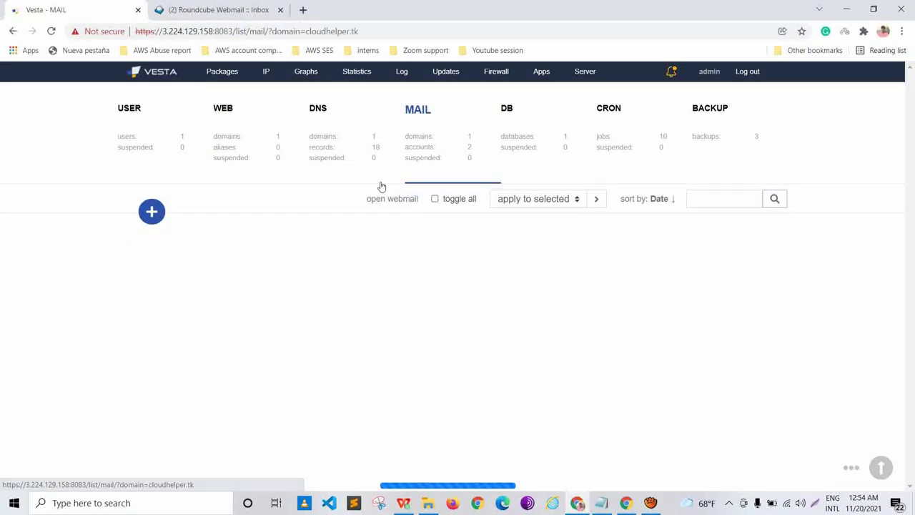
pyautogui.scroll(-1, 341, 171)
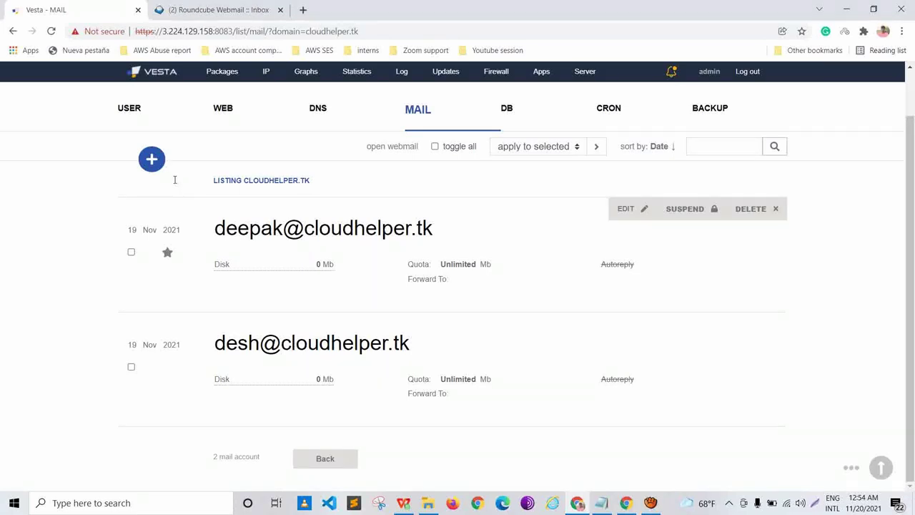
pyautogui.moveTo(177, 181); pyautogui.dragTo(346, 186)
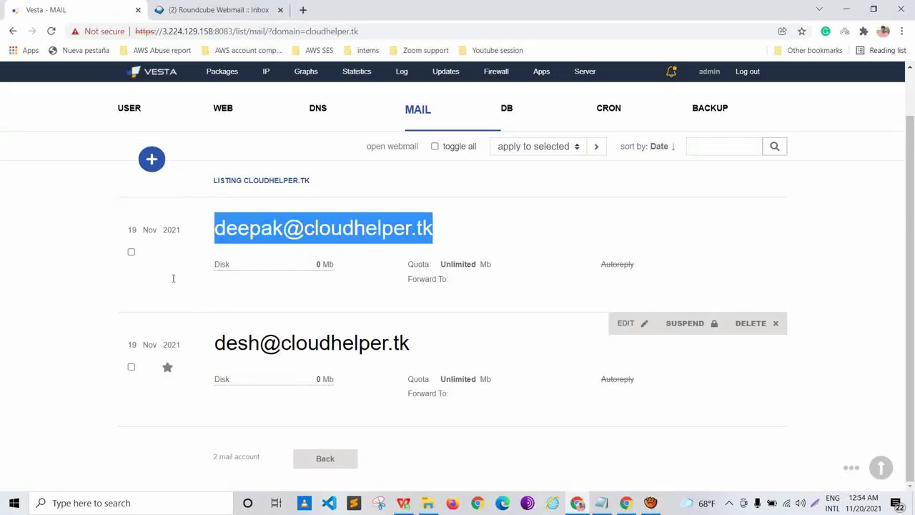
pyautogui.moveTo(179, 277); pyautogui.dragTo(303, 245)
pyautogui.scroll(1, 303, 242)
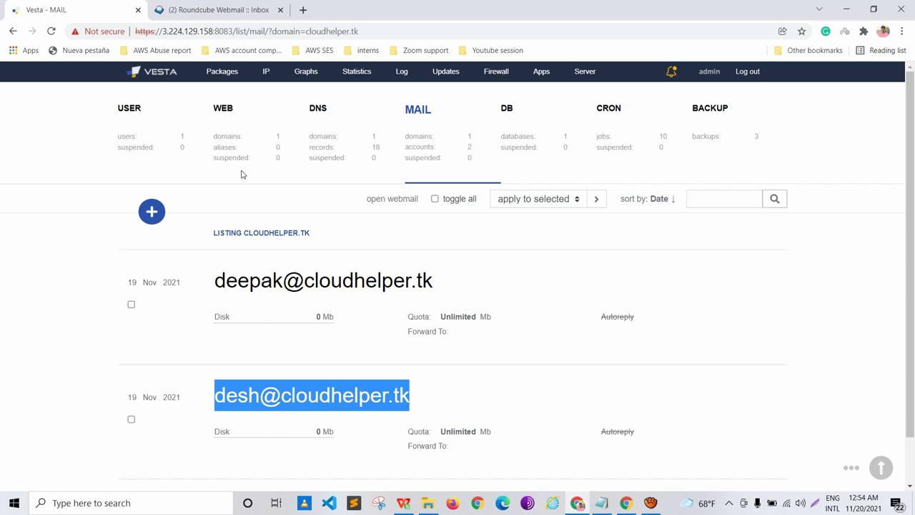
# Step: Check the first account's Roundcube inbox and address, then bring up the other browser window
pyautogui.click(171, 6)
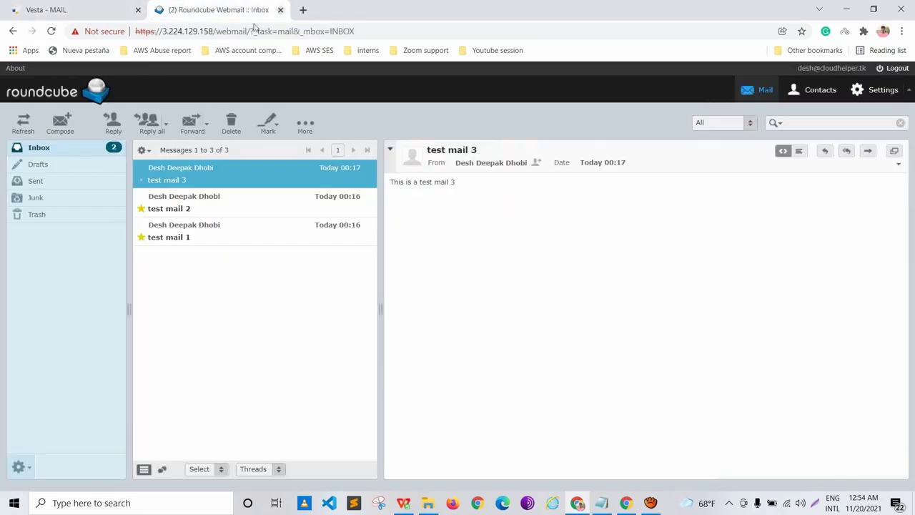
pyautogui.click(846, 8)
pyautogui.moveTo(640, 57); pyautogui.dragTo(693, 55)
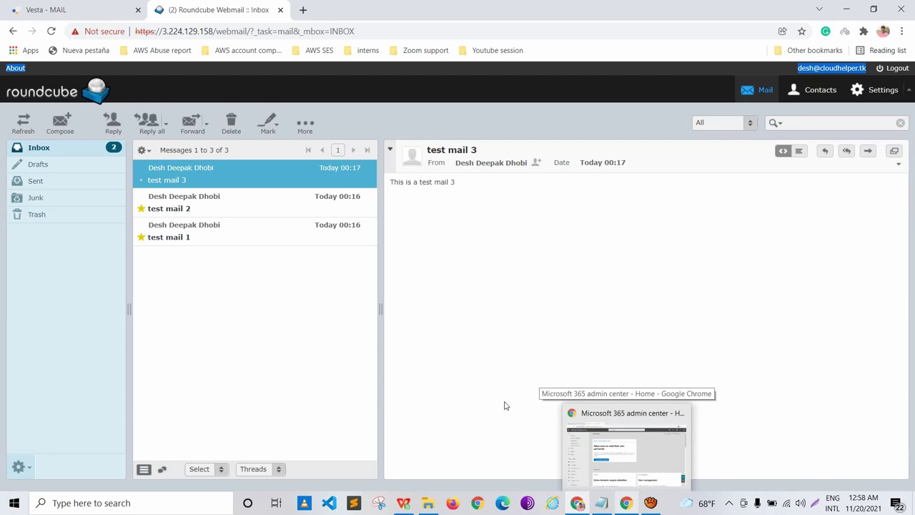
pyautogui.click(627, 450)
pyautogui.click(72, 10)
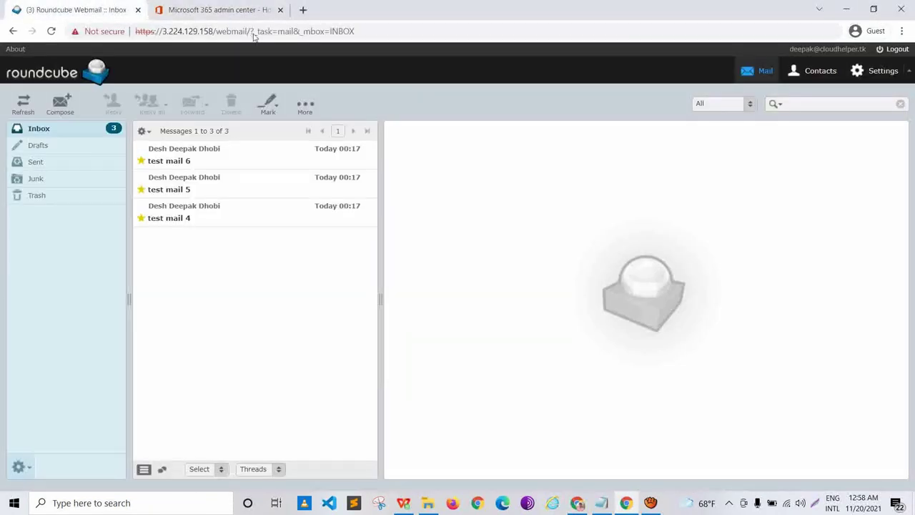
pyautogui.moveTo(628, 40); pyautogui.dragTo(694, 41)
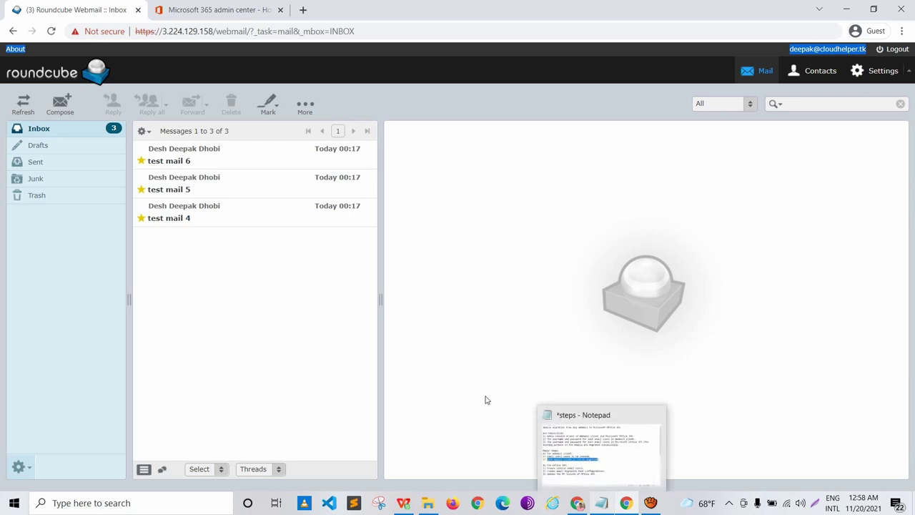
# Step: Highlight the 'For Office 365' heading and 'Create similar email users' step in the notes, then return to Roundcube
pyautogui.hotkey('alt', 'Tab')
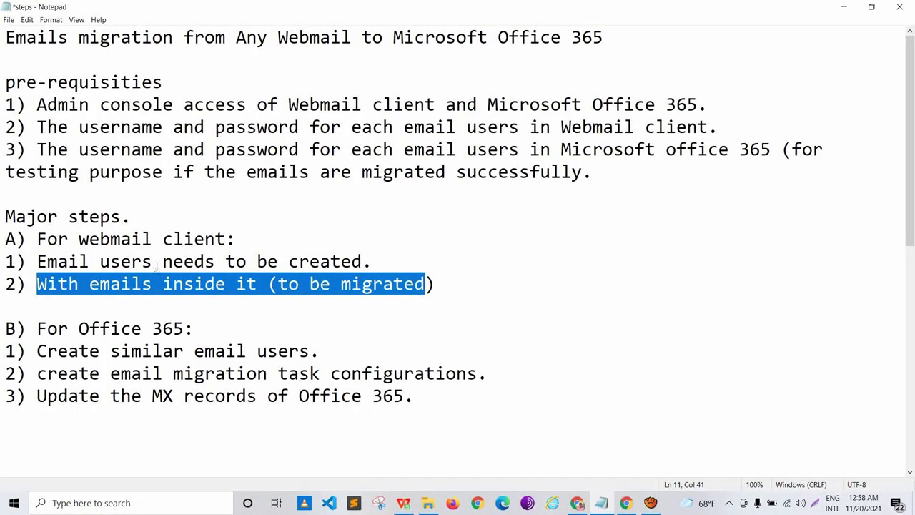
pyautogui.press('Down')
pyautogui.press('Down')
pyautogui.press('End')
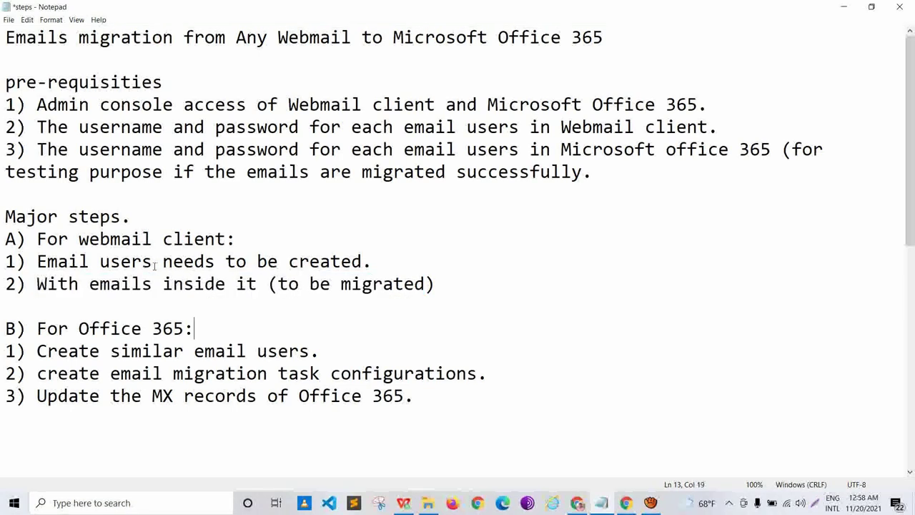
pyautogui.hotkey('shift', 'Left')
pyautogui.hotkey('shift', 'Left')
pyautogui.hotkey('shift', 'Left')
pyautogui.hotkey('shift', 'Left')
pyautogui.hotkey('shift', 'Left')
pyautogui.hotkey('shift', 'Left')
pyautogui.hotkey('shift', 'Left')
pyautogui.hotkey('shift', 'Left')
pyautogui.hotkey('shift', 'Left')
pyautogui.hotkey('shift', 'Left')
pyautogui.hotkey('shift', 'Left')
pyautogui.hotkey('shift', 'Left')
pyautogui.hotkey('shift', 'Left')
pyautogui.hotkey('shift', 'Left')
pyautogui.hotkey('shift', 'Left')
pyautogui.hotkey('shift', 'Left')
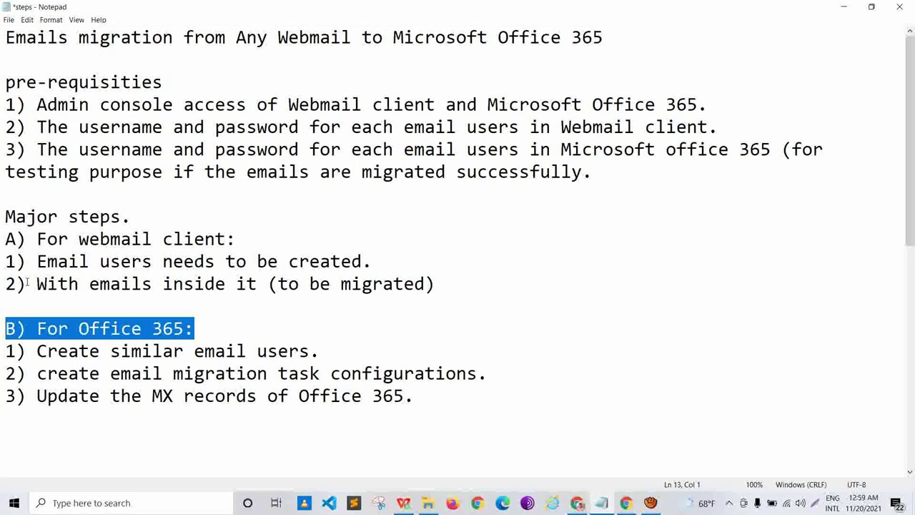
pyautogui.moveTo(37, 351); pyautogui.dragTo(319, 350)
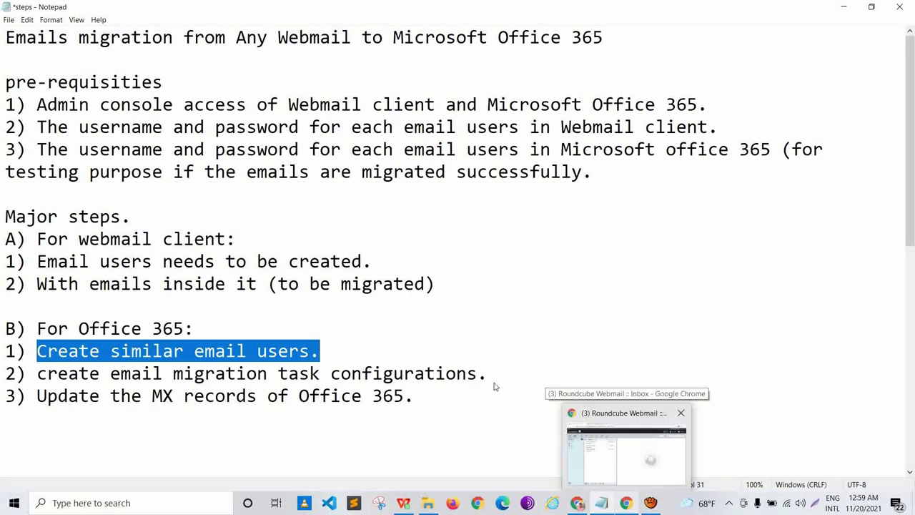
pyautogui.hotkey('alt', 'Tab')
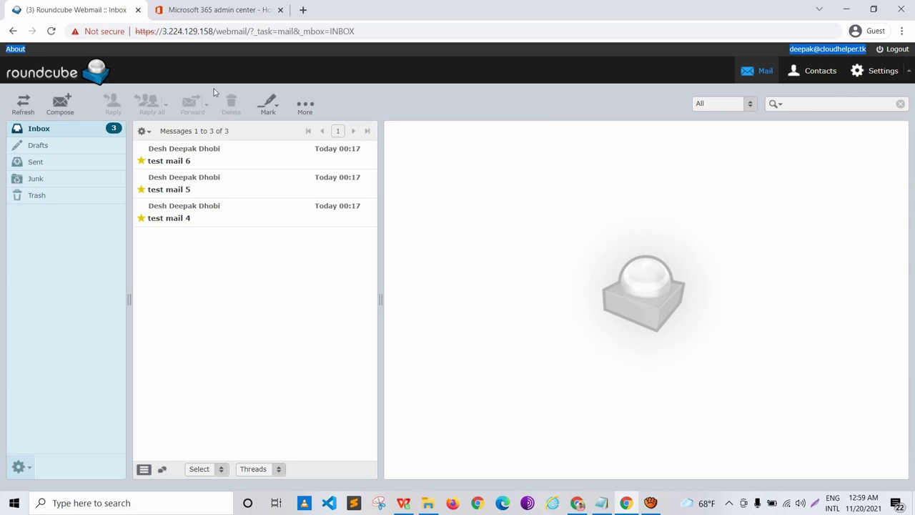
# Step: Switch to the Microsoft 365 admin center and open the Active users list
pyautogui.click(172, 8)
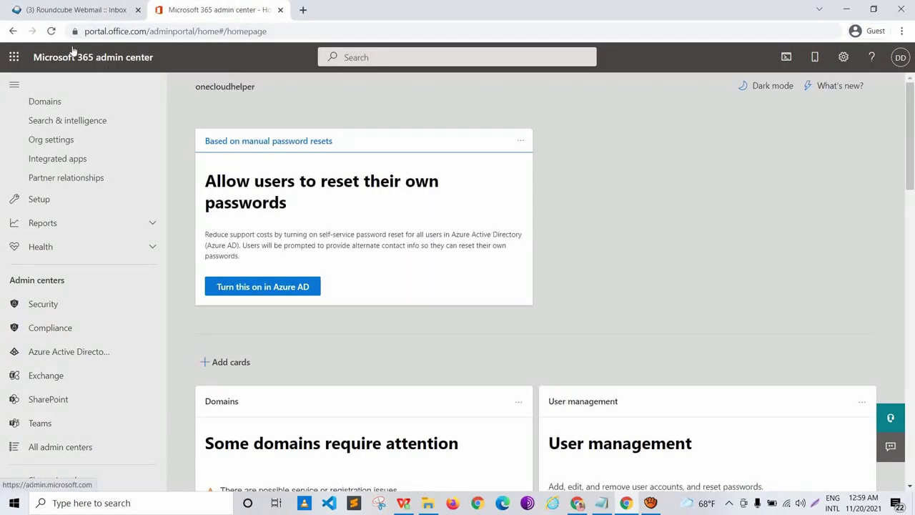
pyautogui.moveTo(116, 29); pyautogui.dragTo(77, 30)
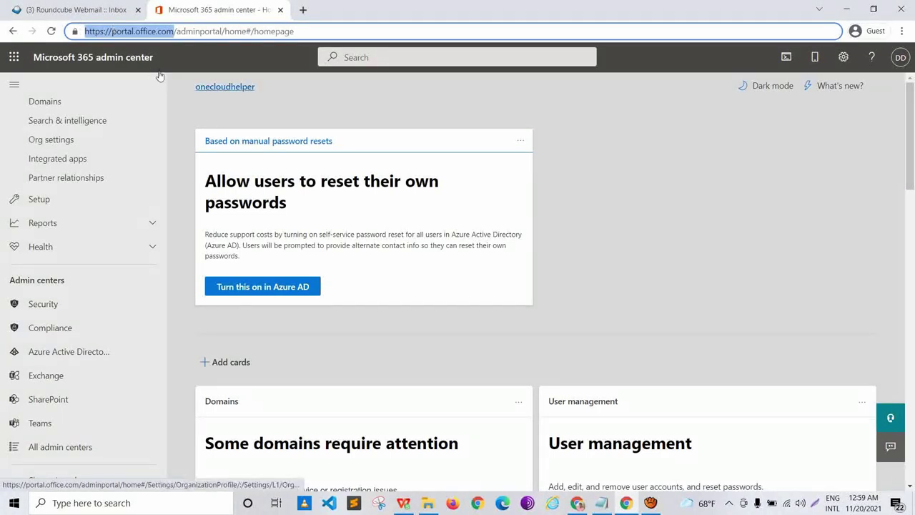
pyautogui.scroll(3, 76, 158)
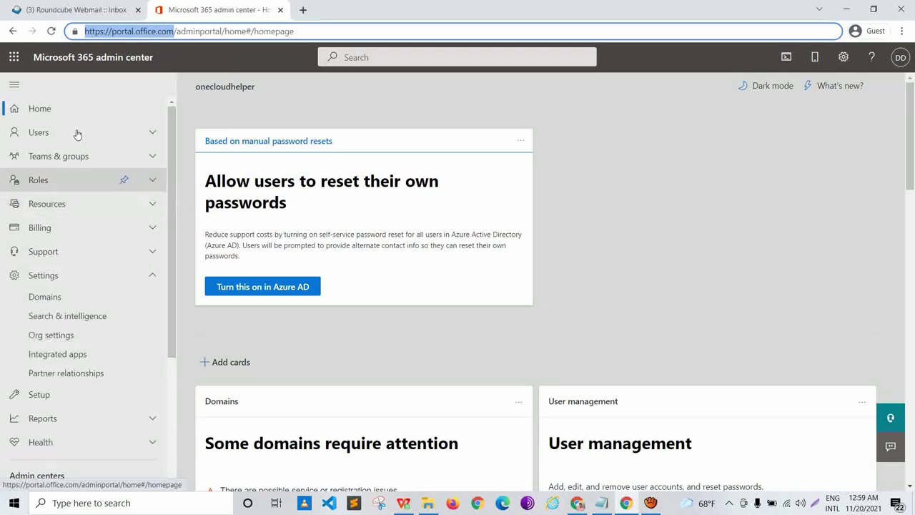
pyautogui.click(40, 129)
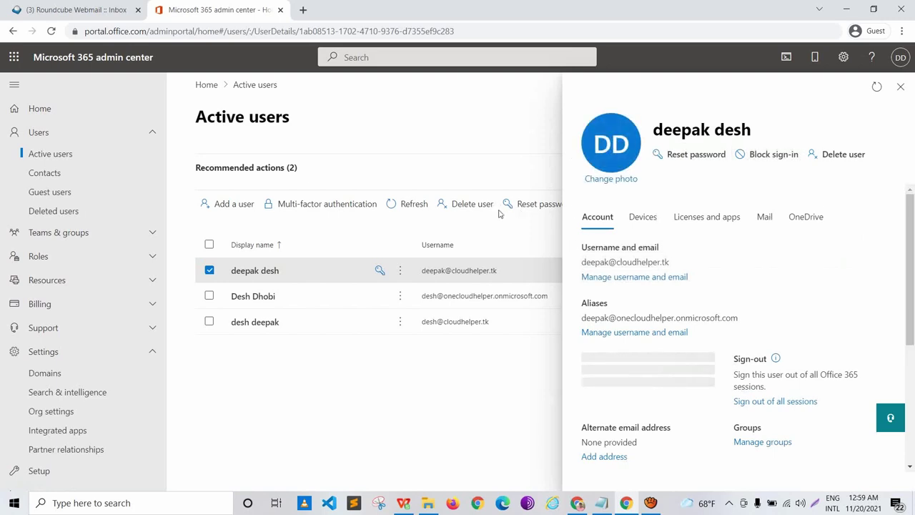
# Step: Look over the second user's username and email, close the details, and start Add a user
pyautogui.click(422, 191)
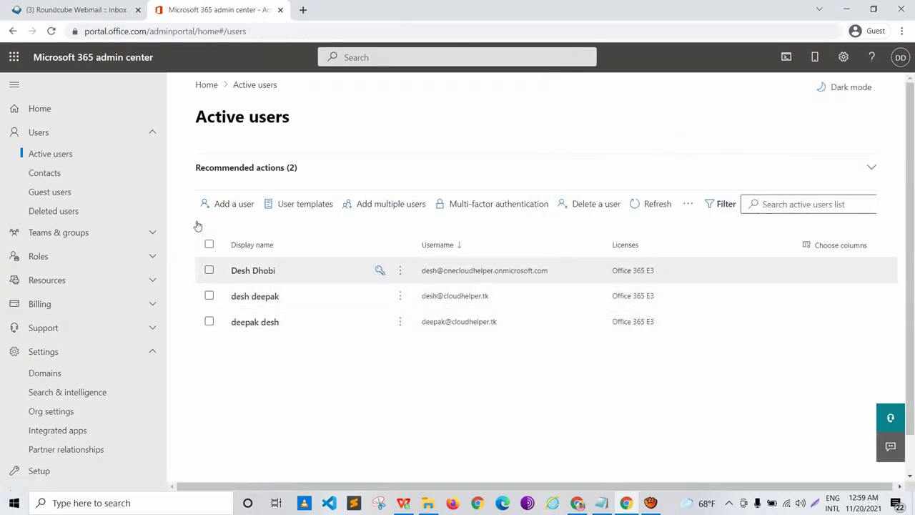
pyautogui.click(344, 296)
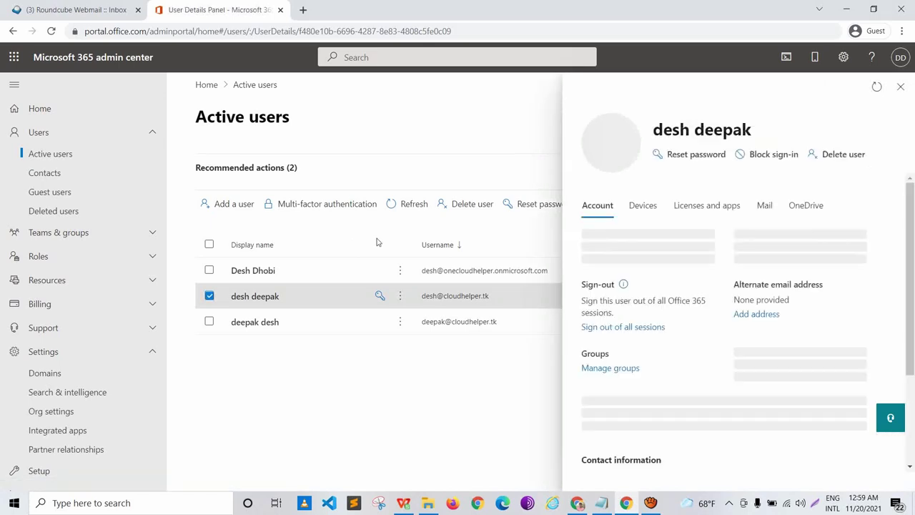
pyautogui.moveTo(659, 262); pyautogui.dragTo(413, 192)
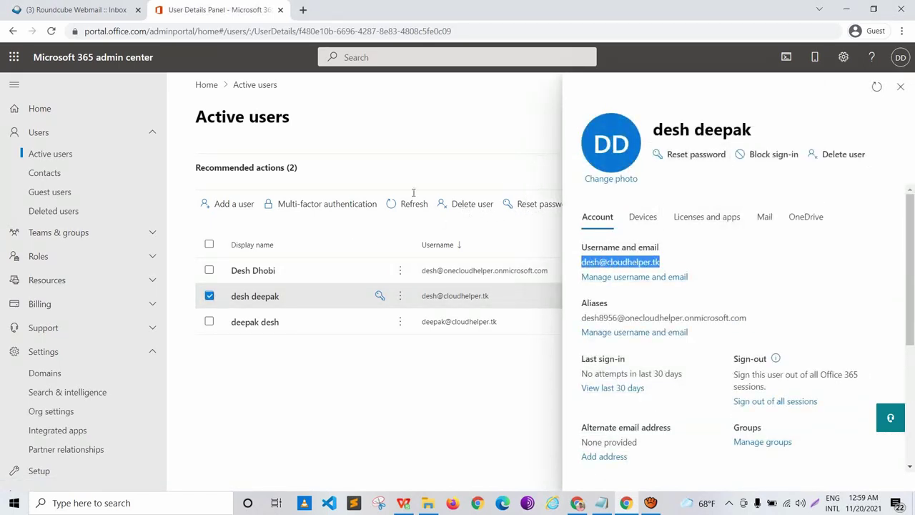
pyautogui.click(223, 296)
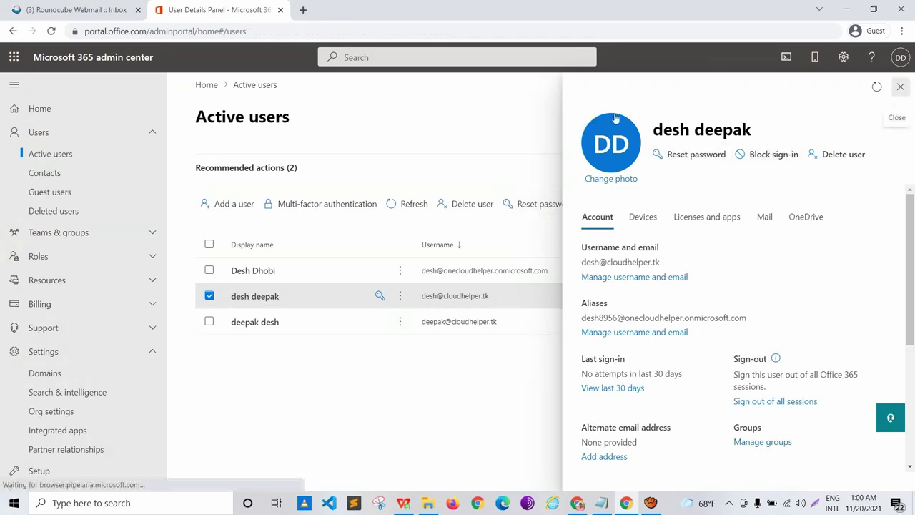
pyautogui.click(900, 87)
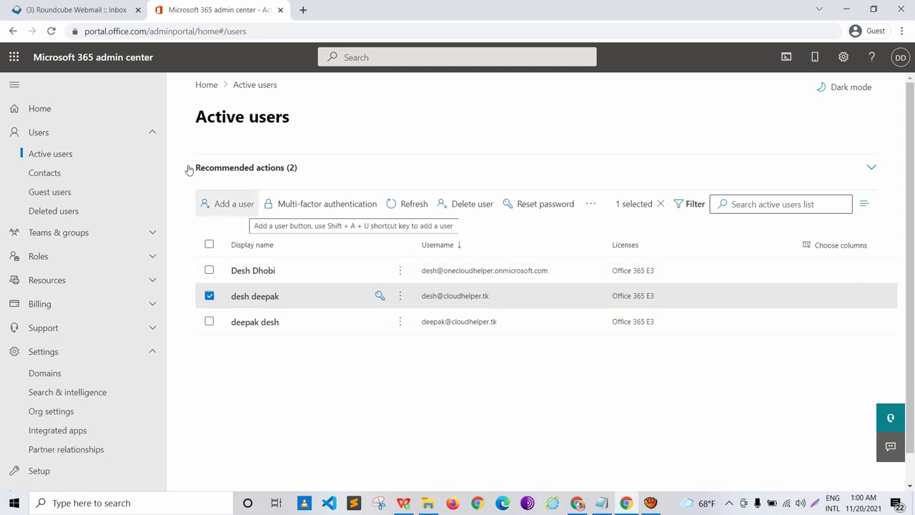
pyautogui.press('Return')
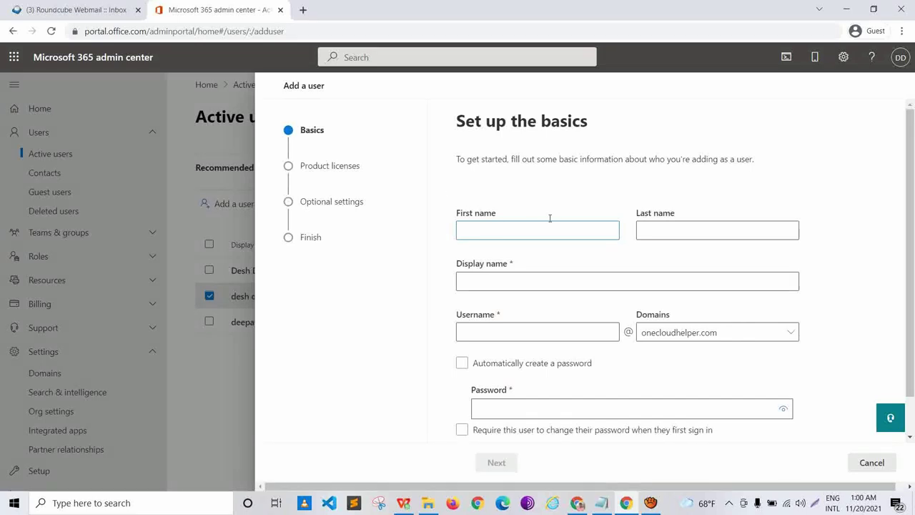
# Step: Scroll through the Set up the basics form and cancel it without adding a user
pyautogui.scroll(-1, 448, 284)
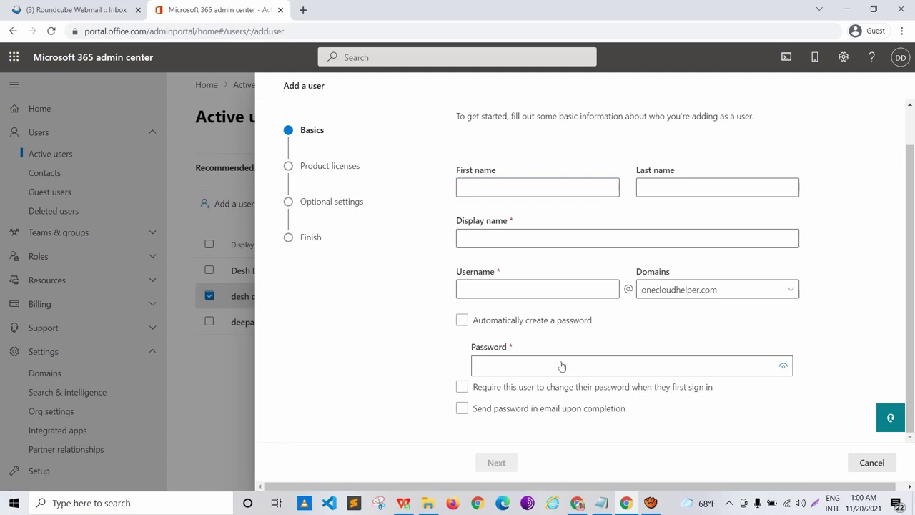
pyautogui.press('Escape')
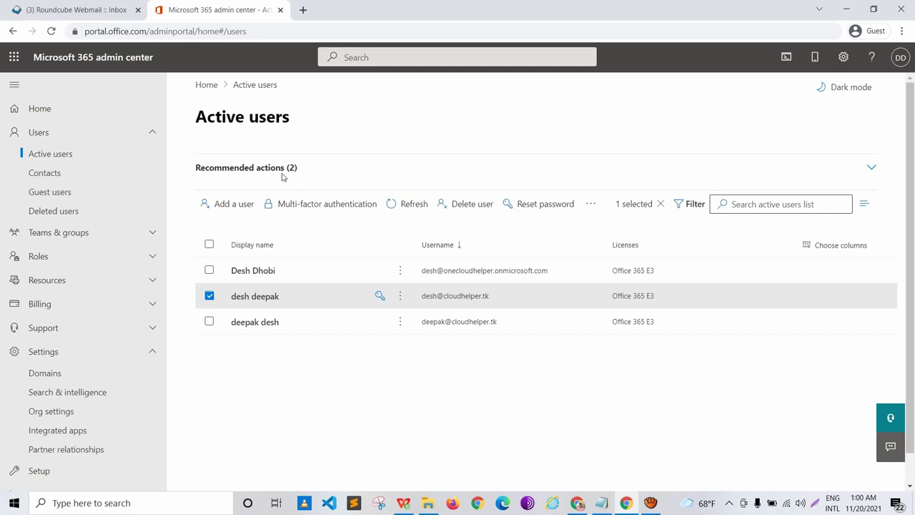
# Step: Preview the Add multiple users CSV page and a user's details, close both, then return to Notepad
pyautogui.click(209, 295)
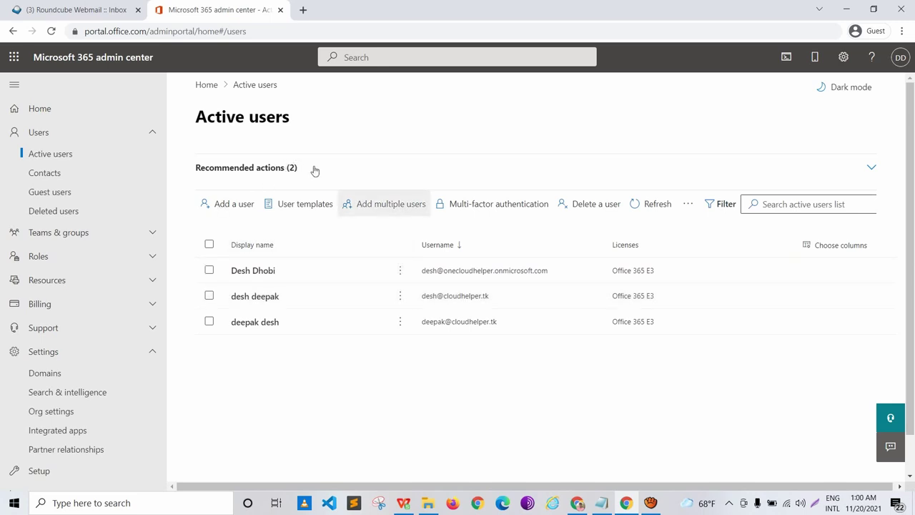
pyautogui.press('Return')
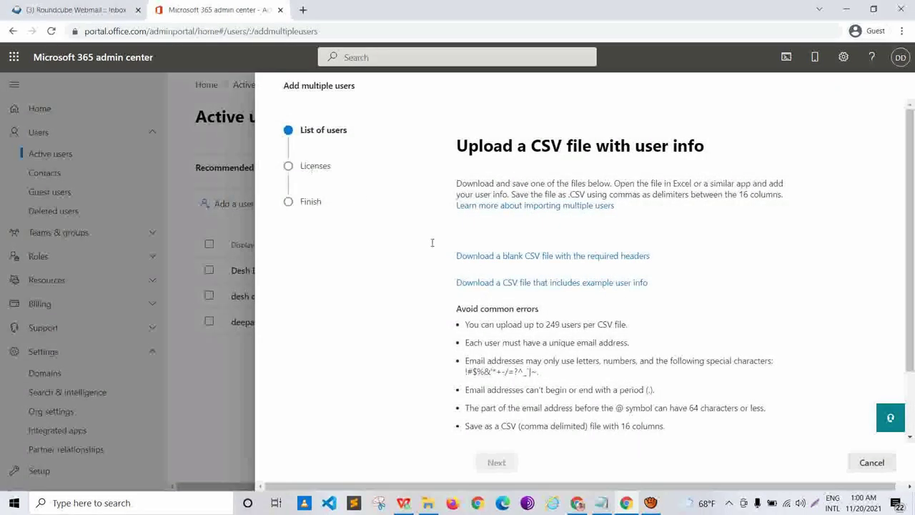
pyautogui.scroll(-2, 390, 255)
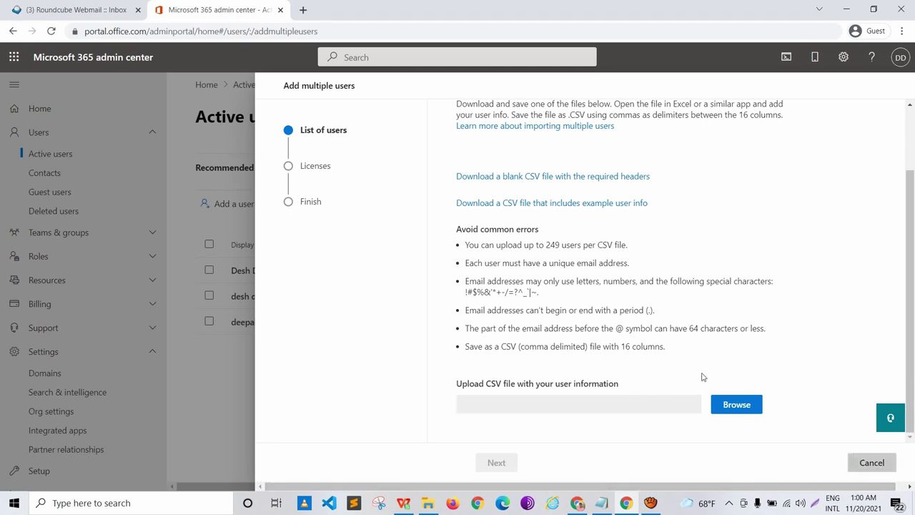
pyautogui.press('Escape')
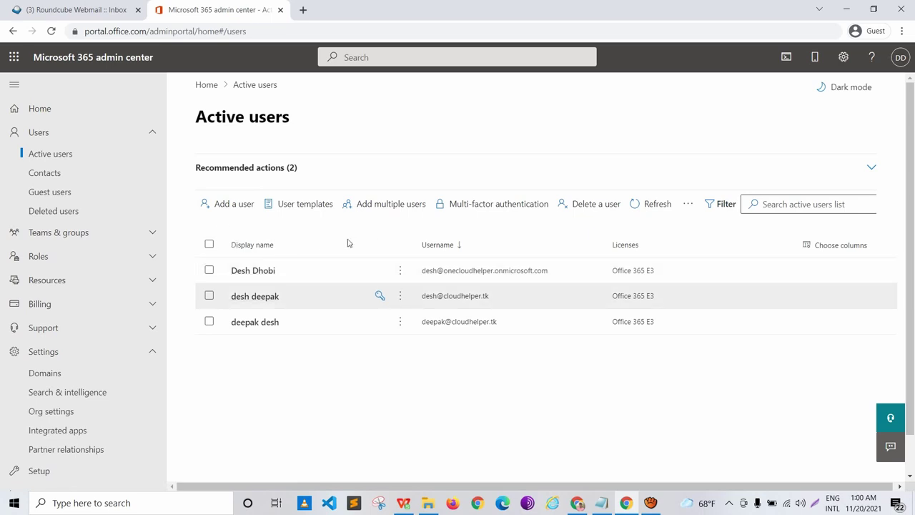
pyautogui.press('Return')
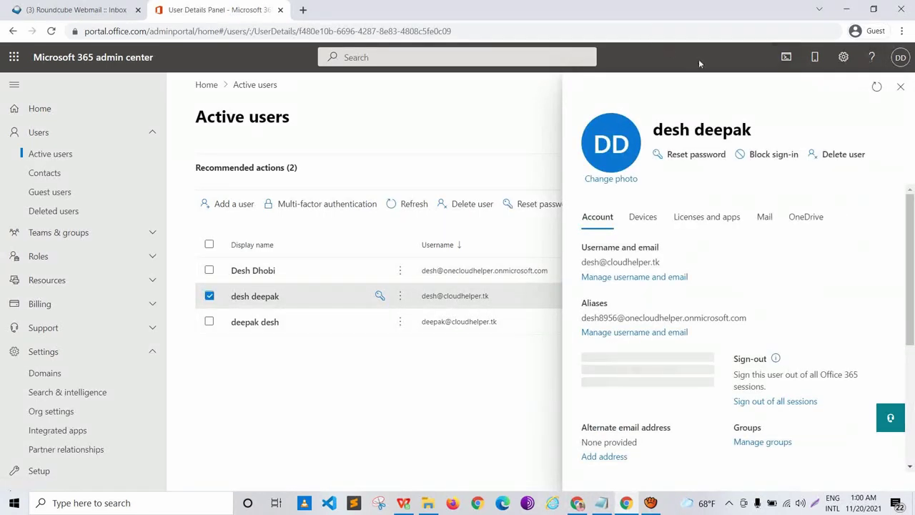
pyautogui.press('Escape')
pyautogui.hotkey('alt', 'Tab')
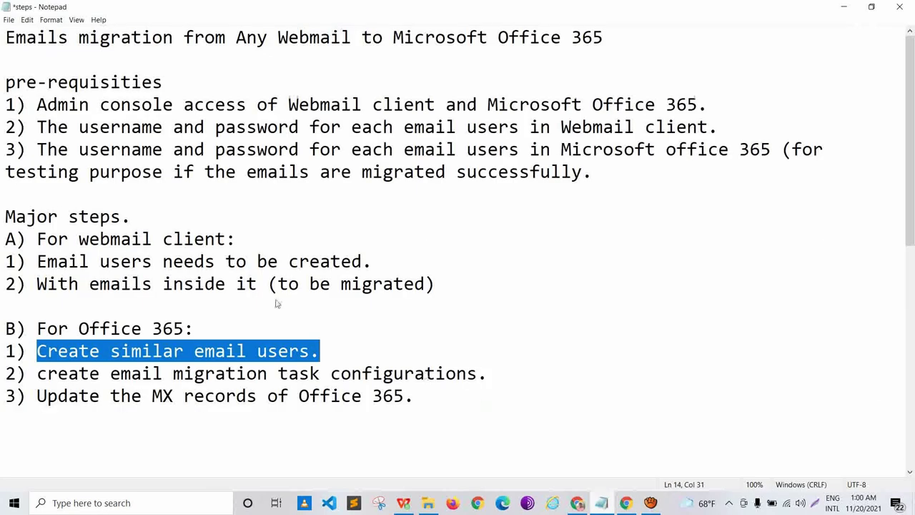
# Step: Select the 'Create similar email users' and 'create email migration task configurations' steps, then return to the admin center
pyautogui.click(132, 350)
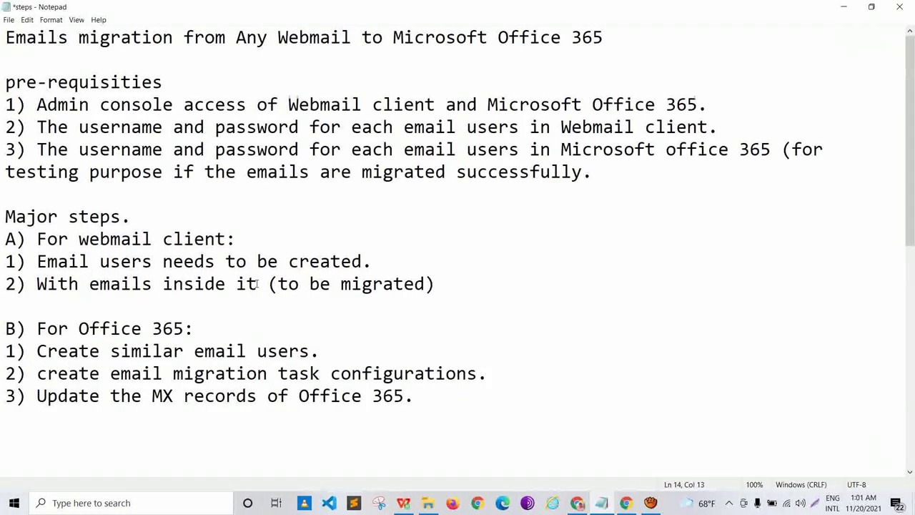
pyautogui.moveTo(320, 350); pyautogui.dragTo(90, 350)
pyautogui.hotkey('shift', 'Left')
pyautogui.hotkey('shift', 'Left')
pyautogui.hotkey('shift', 'Left')
pyautogui.hotkey('shift', 'Left')
pyautogui.hotkey('shift', 'Left')
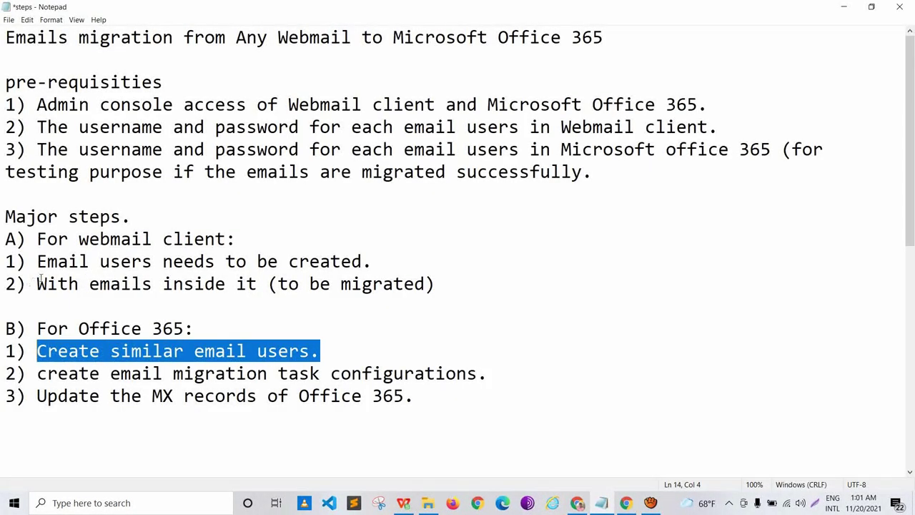
pyautogui.press('Down')
pyautogui.hotkey('shift', 'Right')
pyautogui.hotkey('shift', 'Right')
pyautogui.hotkey('shift', 'Right')
pyautogui.hotkey('shift', 'Right')
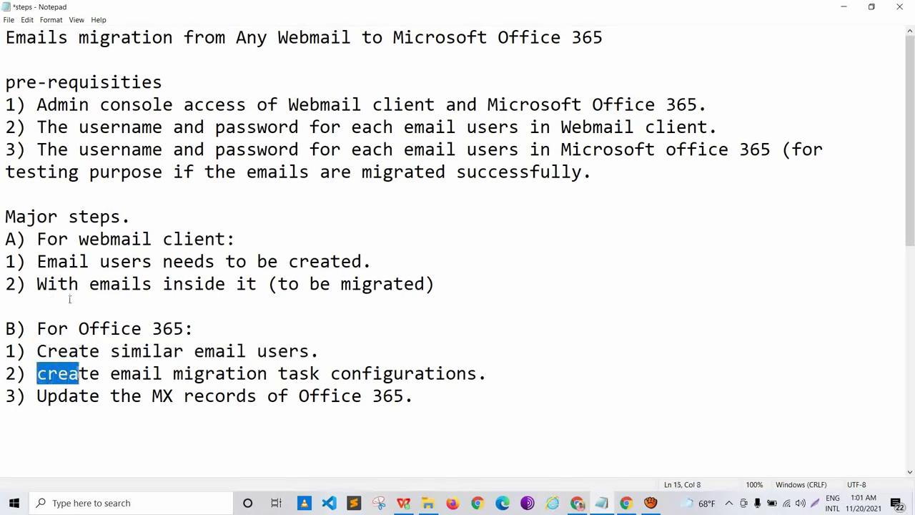
pyautogui.hotkey('shift', 'Right')
pyautogui.hotkey('shift', 'Right')
pyautogui.hotkey('shift', 'Right')
pyautogui.hotkey('shift', 'Right')
pyautogui.hotkey('shift', 'Right')
pyautogui.hotkey('shift', 'Right')
pyautogui.hotkey('shift', 'Right')
pyautogui.hotkey('shift', 'Right')
pyautogui.hotkey('shift', 'Right')
pyautogui.hotkey('shift', 'Right')
pyautogui.hotkey('shift', 'Right')
pyautogui.hotkey('shift', 'Right')
pyautogui.hotkey('shift', 'Right')
pyautogui.hotkey('shift', 'Right')
pyautogui.hotkey('shift', 'Right')
pyautogui.hotkey('shift', 'Right')
pyautogui.hotkey('shift', 'Right')
pyautogui.hotkey('shift', 'Right')
pyautogui.hotkey('shift', 'Right')
pyautogui.hotkey('shift', 'Right')
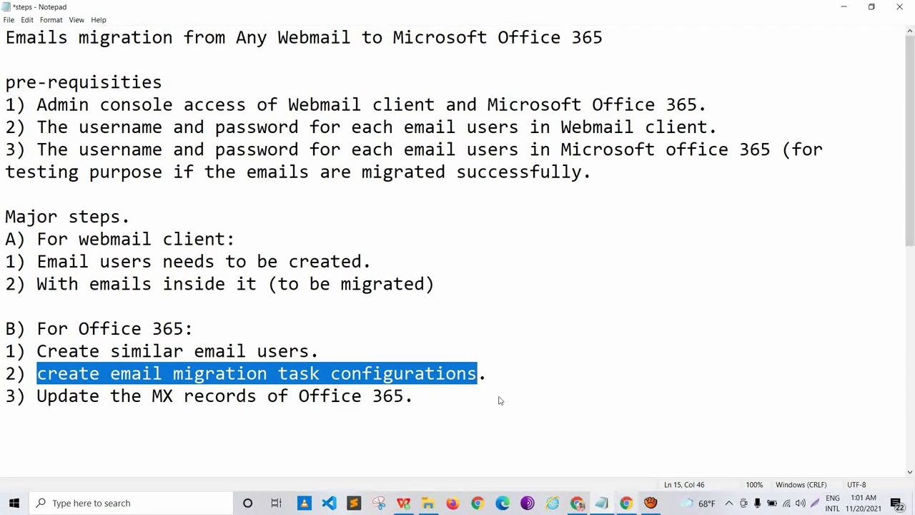
pyautogui.hotkey('alt', 'Tab')
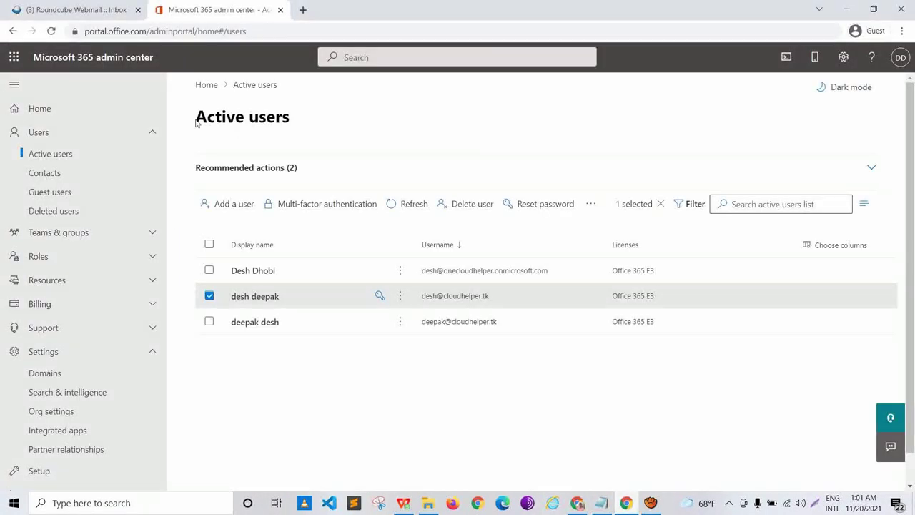
# Step: Open the Exchange admin center from Admin centers and reach its empty Migration batches page
pyautogui.scroll(-4, 90, 191)
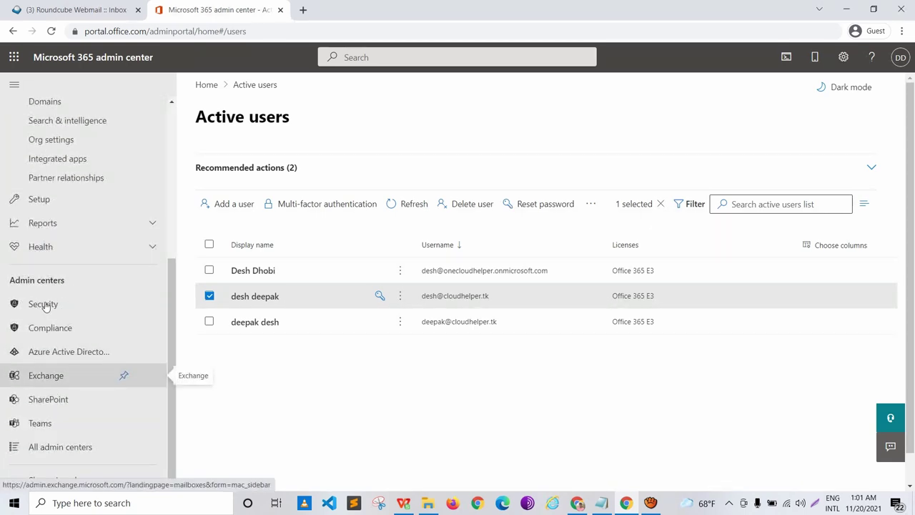
pyautogui.click(45, 306)
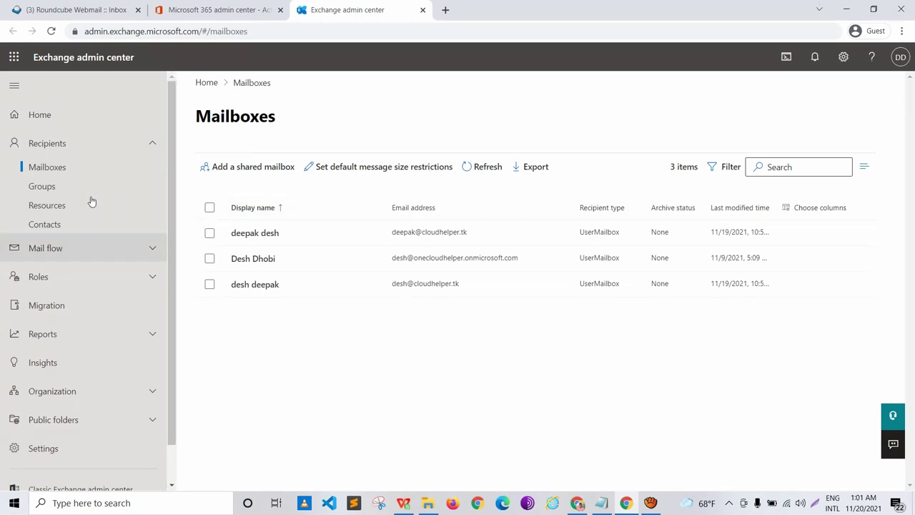
pyautogui.scroll(-1, 91, 202)
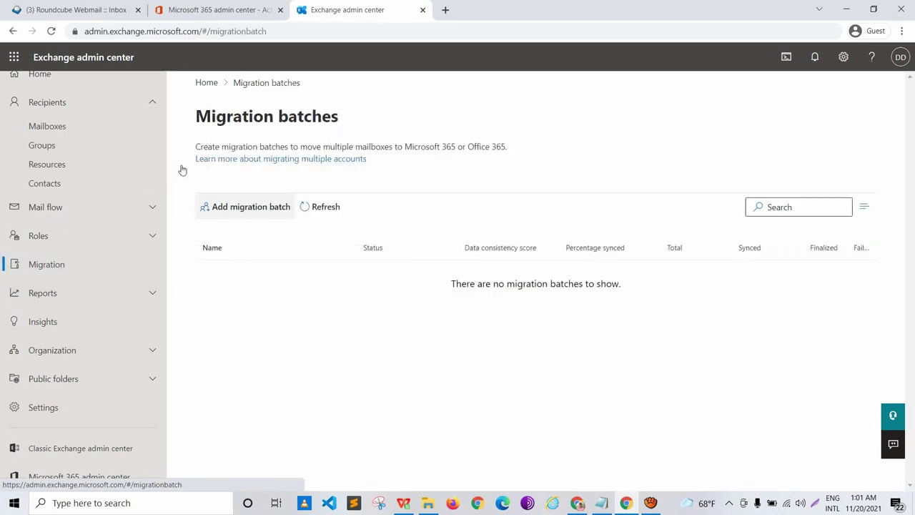
# Step: Create a migration batch named 'webmail-office365Migration' using the Migration to Exchange Online path
pyautogui.click(245, 207)
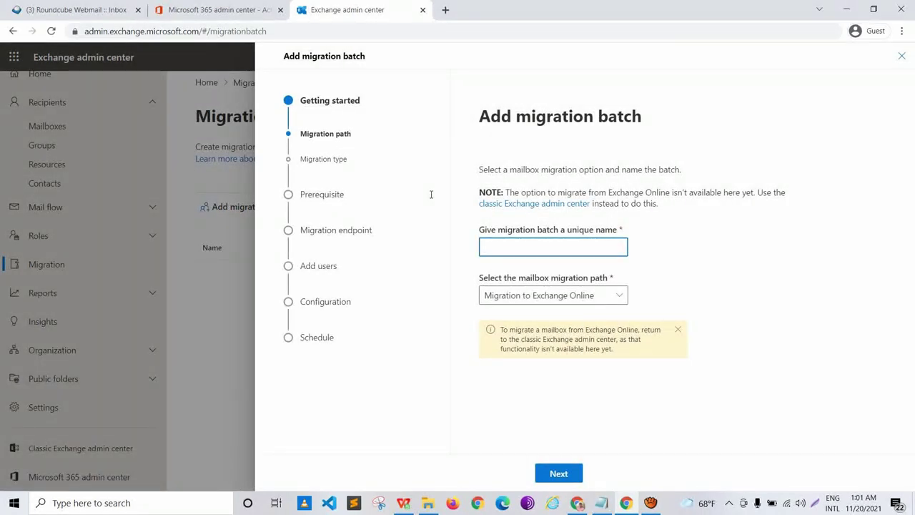
pyautogui.write('webmail-office35')
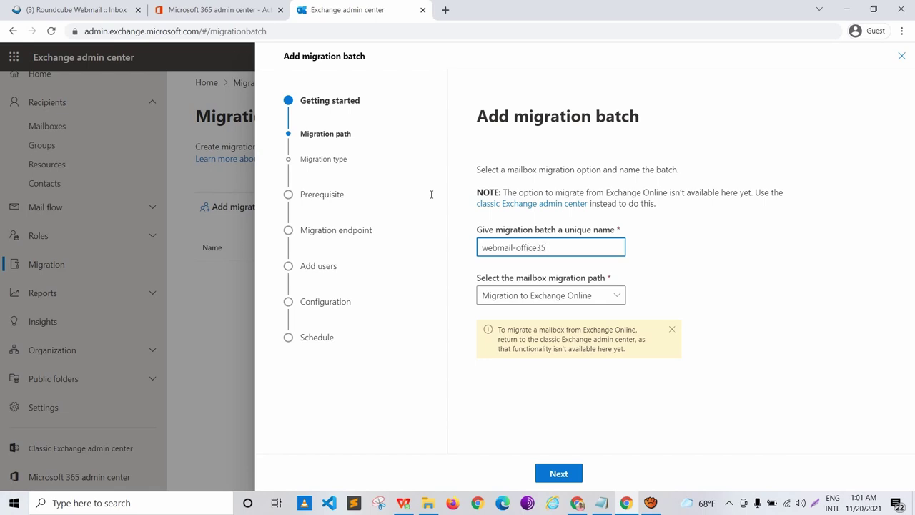
pyautogui.press('BackSpace')
pyautogui.write('65Migration')
pyautogui.hotkey('ctrl', 'a')
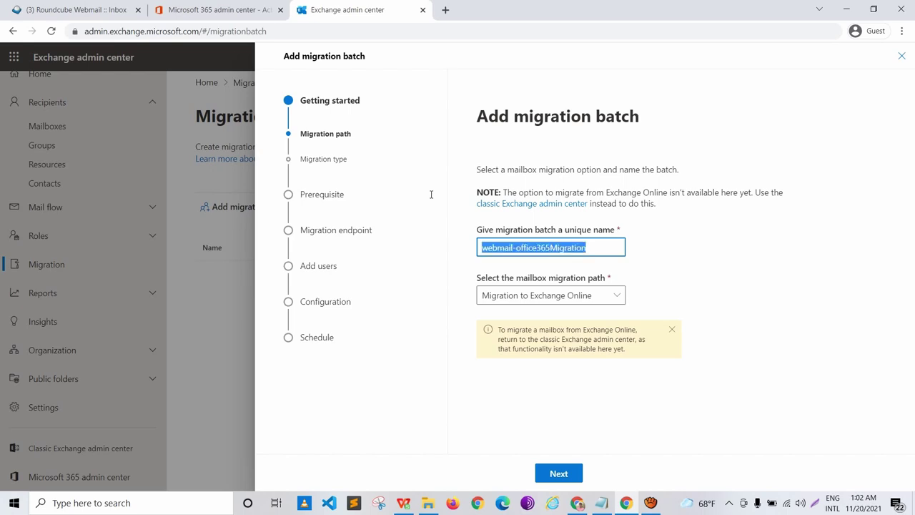
pyautogui.press('Tab')
pyautogui.hotkey('alt', 'Down')
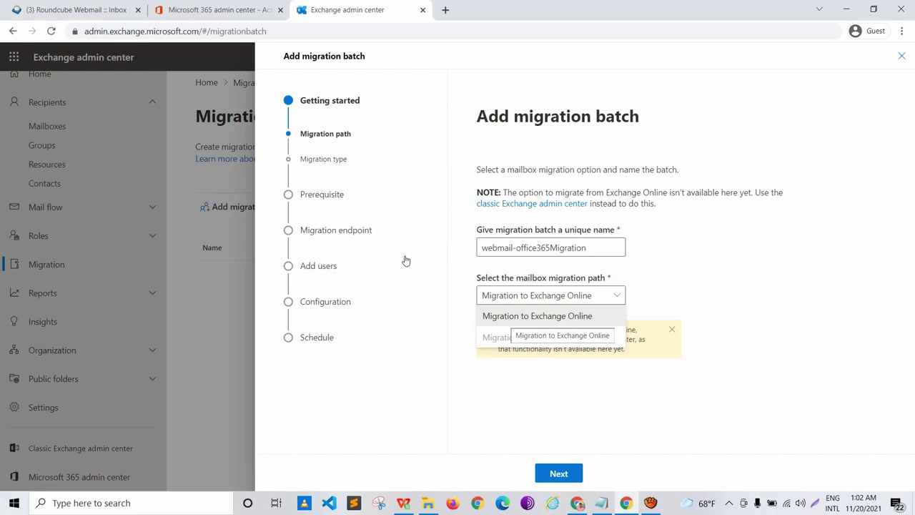
pyautogui.press('Return')
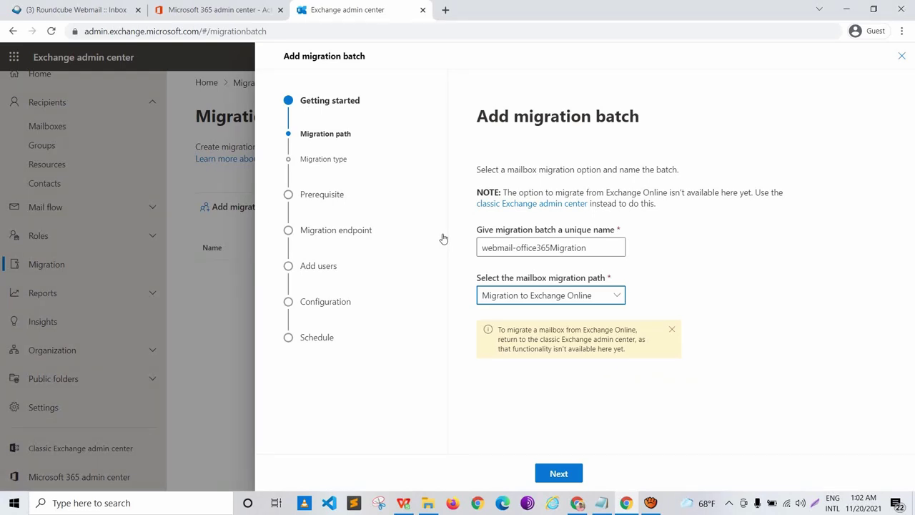
# Step: Choose IMAP migration as the batch's migration type and advance to the IMAP prerequisites page
pyautogui.press('Return')
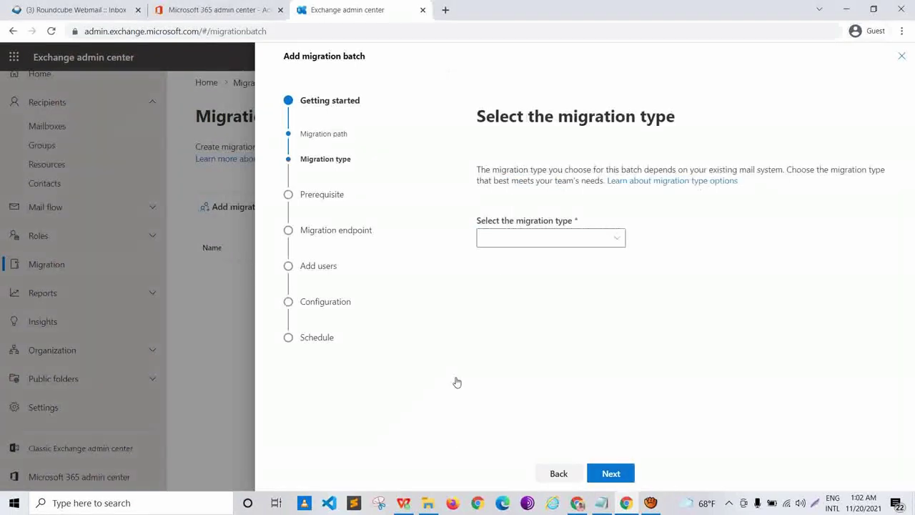
pyautogui.press('Return')
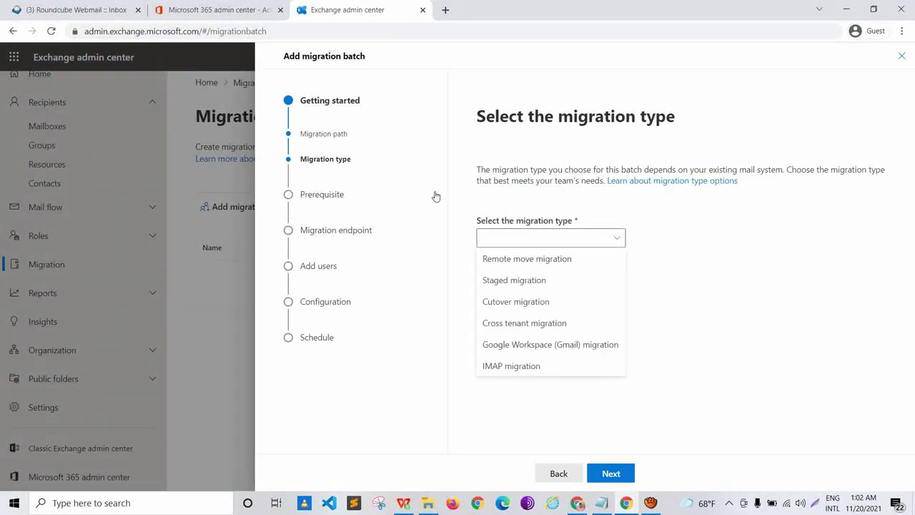
pyautogui.press('Down')
pyautogui.press('Down')
pyautogui.press('Down')
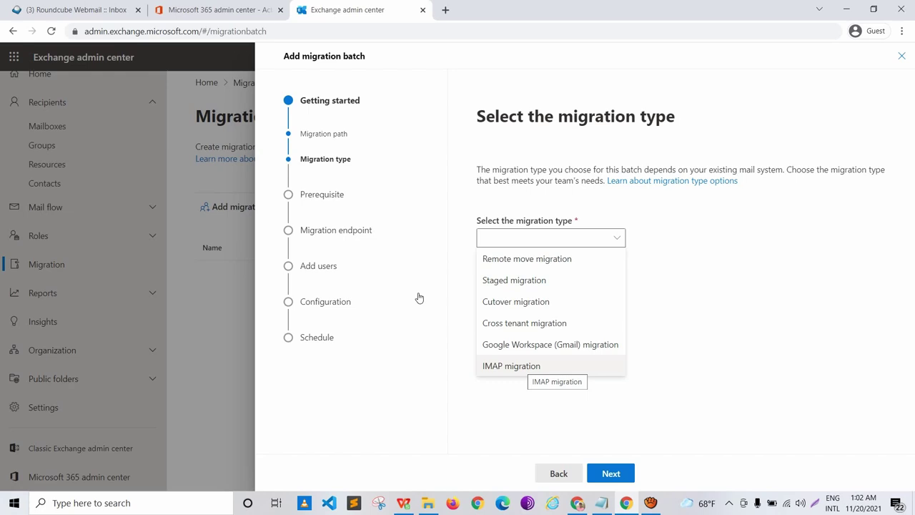
pyautogui.press('Return')
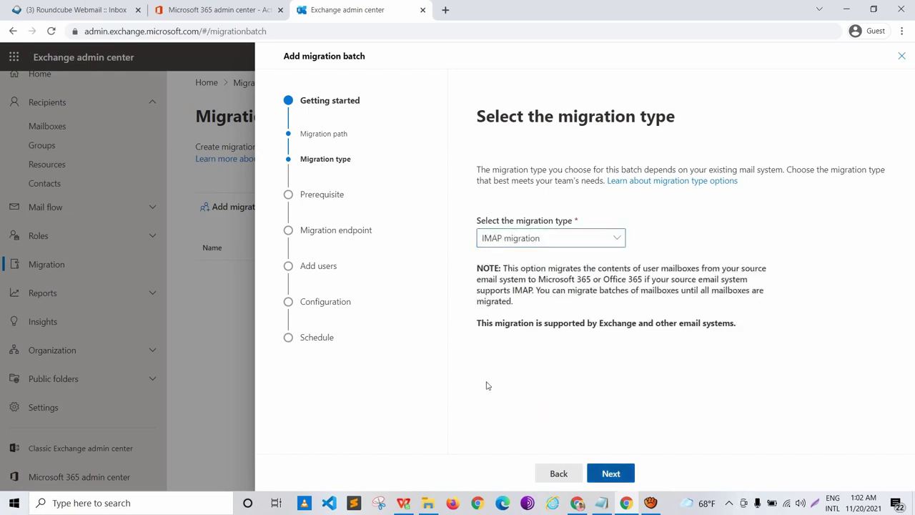
pyautogui.press('Return')
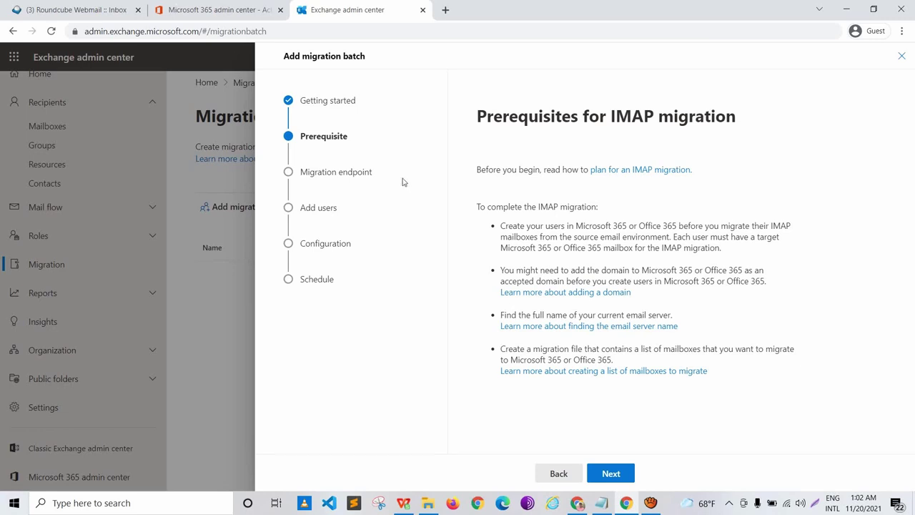
pyautogui.hotkey('shift', 'Right')
pyautogui.hotkey('shift', 'Right')
pyautogui.hotkey('shift', 'Right')
pyautogui.hotkey('shift', 'Right')
pyautogui.hotkey('shift', 'Right')
pyautogui.hotkey('shift', 'Right')
pyautogui.hotkey('shift', 'Right')
pyautogui.hotkey('shift', 'Right')
pyautogui.hotkey('shift', 'Right')
pyautogui.hotkey('shift', 'Right')
pyautogui.hotkey('shift', 'Right')
pyautogui.hotkey('shift', 'Right')
pyautogui.hotkey('shift', 'Right')
pyautogui.hotkey('shift', 'Right')
pyautogui.hotkey('shift', 'Right')
pyautogui.hotkey('shift', 'Right')
pyautogui.hotkey('shift', 'Right')
pyautogui.hotkey('shift', 'Right')
pyautogui.hotkey('shift', 'Right')
pyautogui.hotkey('shift', 'Right')
pyautogui.hotkey('shift', 'Right')
pyautogui.hotkey('shift', 'Right')
pyautogui.hotkey('shift', 'Right')
pyautogui.hotkey('shift', 'Right')
pyautogui.hotkey('shift', 'Right')
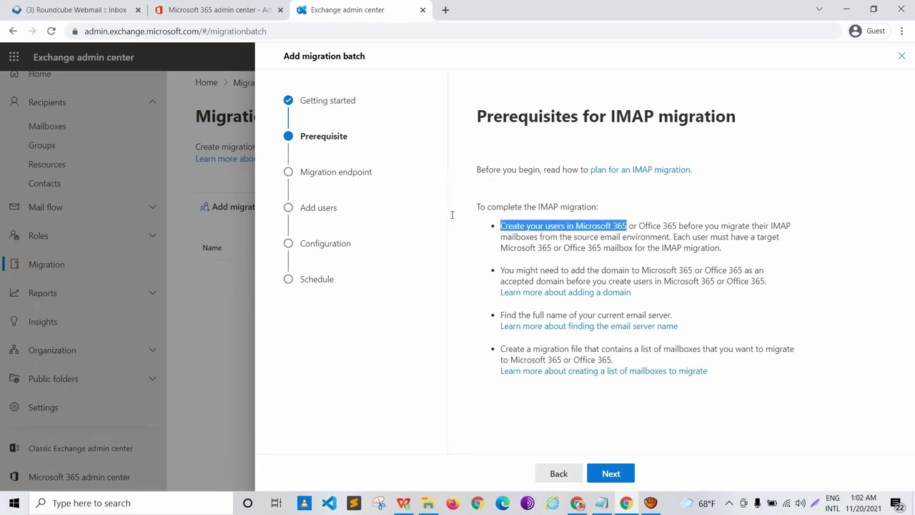
pyautogui.press('Down')
pyautogui.press('Down')
pyautogui.press('Down')
pyautogui.hotkey('shift', 'Right')
pyautogui.hotkey('shift', 'Right')
pyautogui.hotkey('shift', 'Right')
pyautogui.hotkey('shift', 'Right')
pyautogui.hotkey('shift', 'Right')
pyautogui.hotkey('shift', 'Right')
pyautogui.hotkey('shift', 'Right')
pyautogui.hotkey('shift', 'Right')
pyautogui.hotkey('shift', 'Right')
pyautogui.hotkey('shift', 'Right')
pyautogui.hotkey('shift', 'Right')
pyautogui.hotkey('shift', 'Right')
pyautogui.hotkey('shift', 'Right')
pyautogui.hotkey('shift', 'Right')
pyautogui.hotkey('shift', 'Right')
pyautogui.hotkey('shift', 'Right')
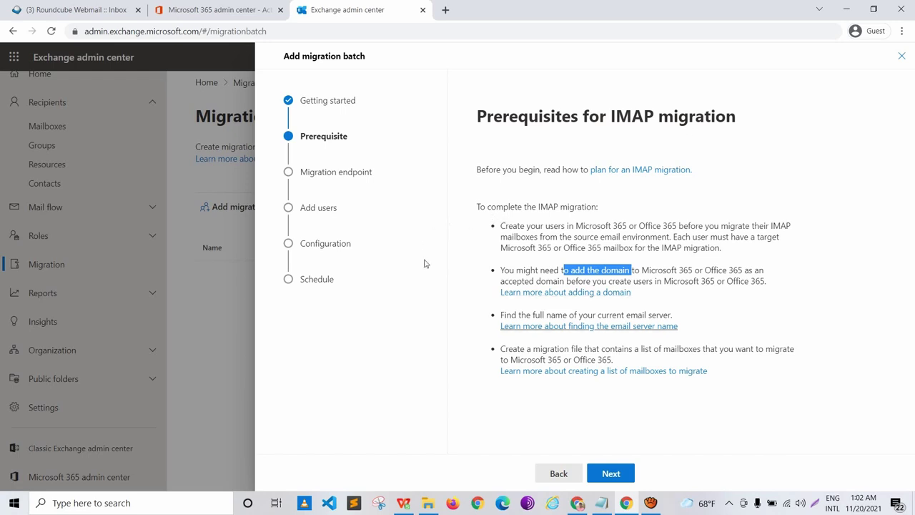
pyautogui.press('Down')
pyautogui.press('Down')
pyautogui.press('Down')
pyautogui.hotkey('shift', 'Right')
pyautogui.hotkey('shift', 'Right')
pyautogui.hotkey('shift', 'Right')
pyautogui.hotkey('shift', 'Right')
pyautogui.hotkey('shift', 'Right')
pyautogui.hotkey('shift', 'Right')
pyautogui.hotkey('shift', 'Right')
pyautogui.hotkey('shift', 'Right')
pyautogui.hotkey('shift', 'Right')
pyautogui.hotkey('shift', 'Right')
pyautogui.hotkey('shift', 'Right')
pyautogui.hotkey('shift', 'Right')
pyautogui.hotkey('shift', 'Right')
pyautogui.hotkey('shift', 'Right')
pyautogui.hotkey('shift', 'Right')
pyautogui.hotkey('shift', 'Right')
pyautogui.hotkey('shift', 'Right')
pyautogui.hotkey('shift', 'Right')
pyautogui.hotkey('shift', 'Right')
pyautogui.hotkey('shift', 'Right')
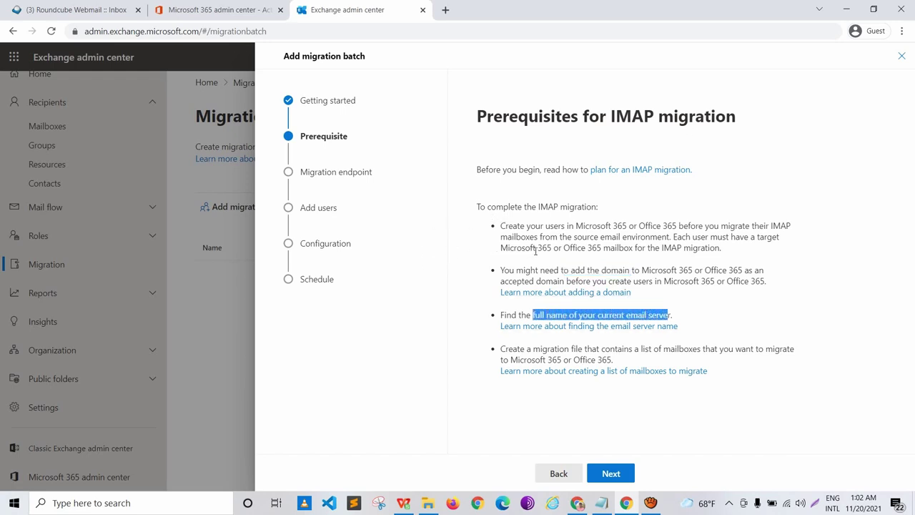
pyautogui.hotkey('shift', 'Right')
pyautogui.press('Down')
pyautogui.press('Down')
pyautogui.hotkey('shift', 'Right')
pyautogui.hotkey('shift', 'Right')
pyautogui.hotkey('shift', 'Right')
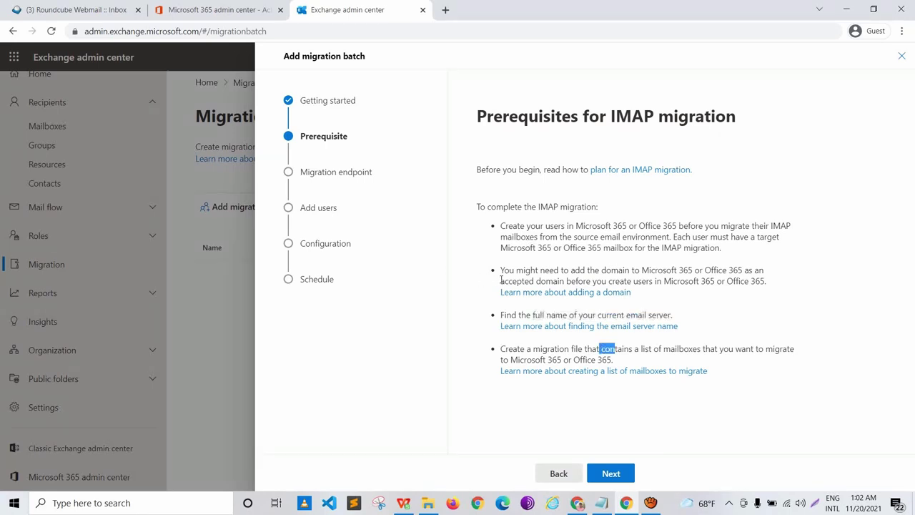
pyautogui.hotkey('shift', 'Right')
pyautogui.hotkey('shift', 'Right')
pyautogui.hotkey('shift', 'Right')
pyautogui.hotkey('shift', 'Right')
pyautogui.hotkey('shift', 'Right')
pyautogui.hotkey('shift', 'Right')
pyautogui.hotkey('shift', 'Right')
pyautogui.hotkey('shift', 'Right')
pyautogui.hotkey('shift', 'Right')
pyautogui.hotkey('shift', 'Right')
pyautogui.hotkey('shift', 'Right')
pyautogui.hotkey('shift', 'Right')
pyautogui.hotkey('shift', 'Right')
pyautogui.hotkey('shift', 'Right')
pyautogui.hotkey('shift', 'Right')
pyautogui.hotkey('shift', 'Right')
pyautogui.hotkey('shift', 'Right')
pyautogui.hotkey('shift', 'Right')
pyautogui.hotkey('shift', 'Right')
pyautogui.hotkey('shift', 'Right')
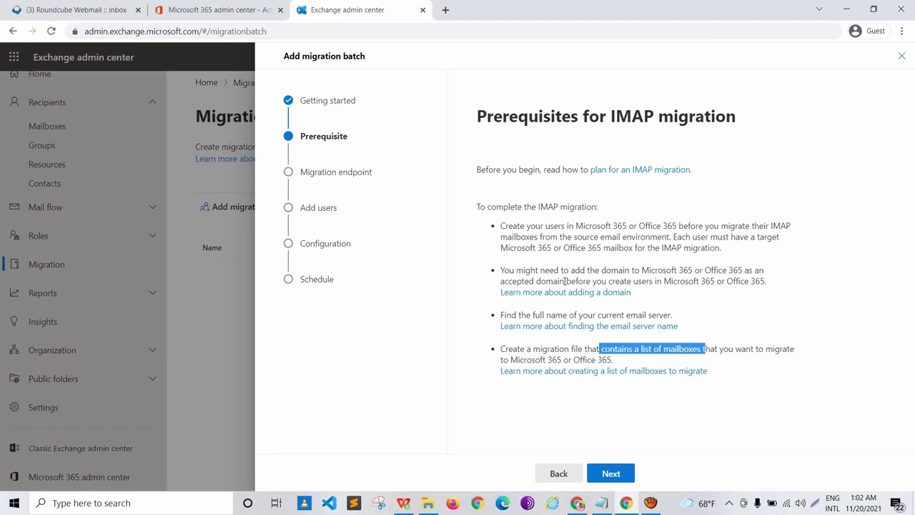
pyautogui.hotkey('shift', 'Tab')
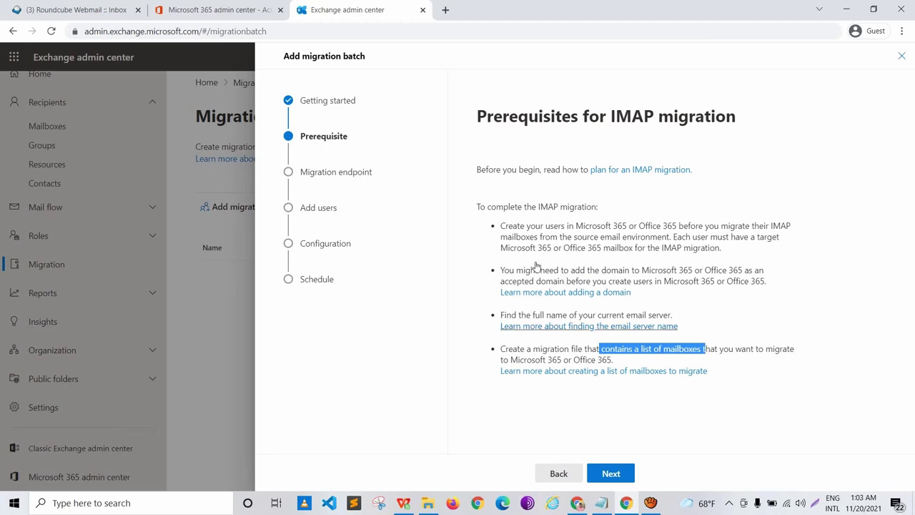
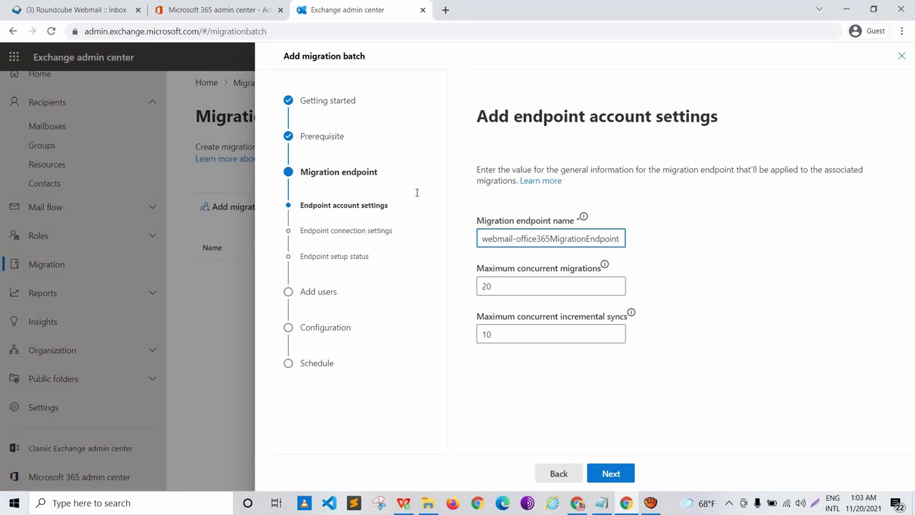
# Step: Leave maximum concurrent migrations at 20 and 10 and accept the endpoint account settings
pyautogui.press('Tab')
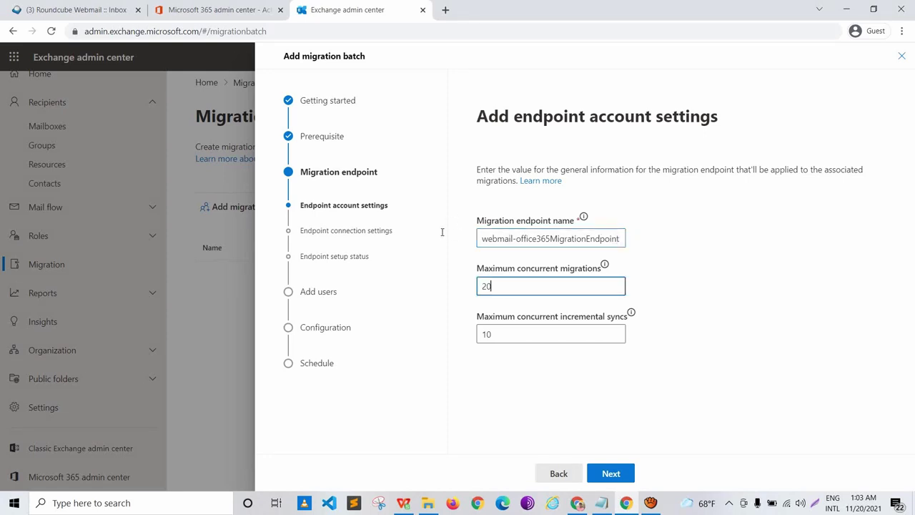
pyautogui.hotkey('ctrl', 'a')
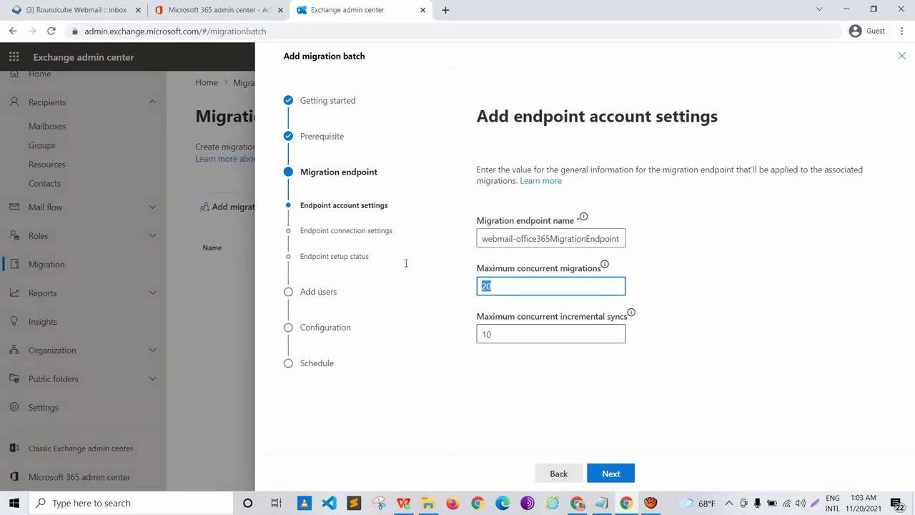
pyautogui.press('Return')
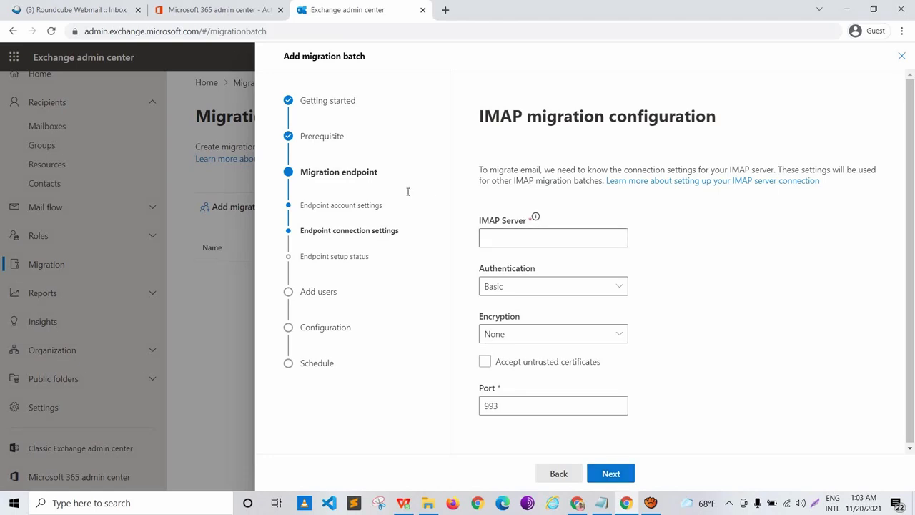
# Step: Set IMAP server mail.cloudhelper.tk with encryption None and port 143 instead of 993
pyautogui.press('Tab')
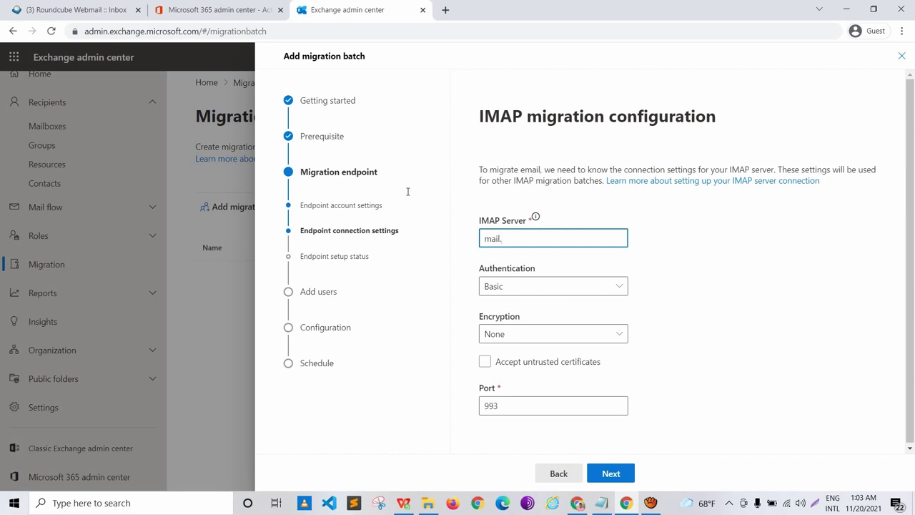
pyautogui.write('cloudhelper.tk')
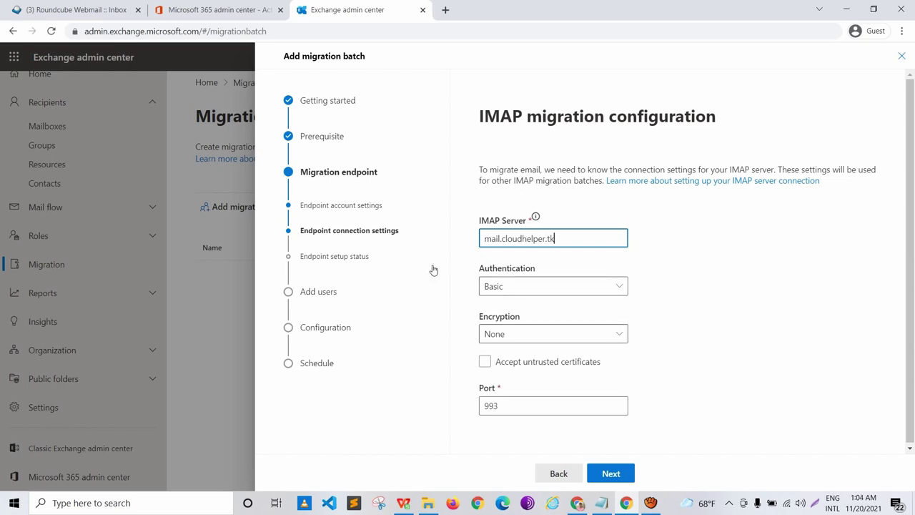
pyautogui.press('Tab')
pyautogui.press('Tab')
pyautogui.press('space')
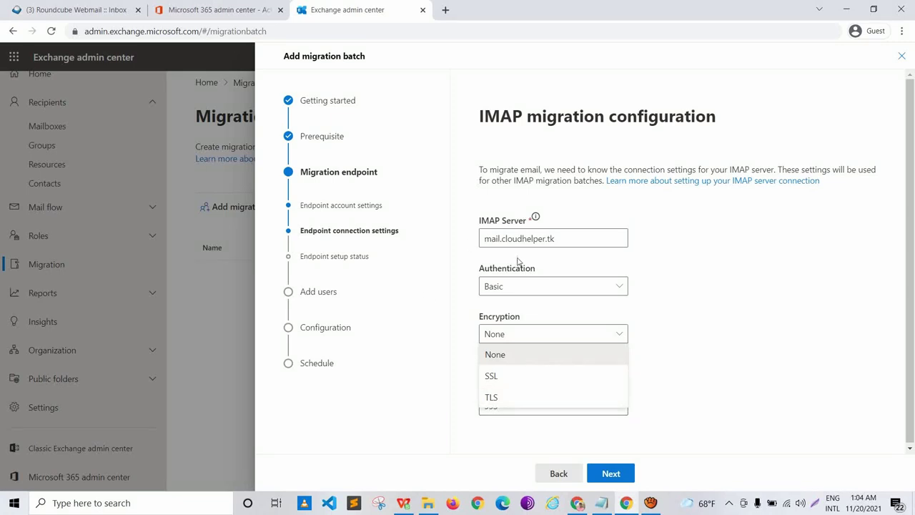
pyautogui.press('Return')
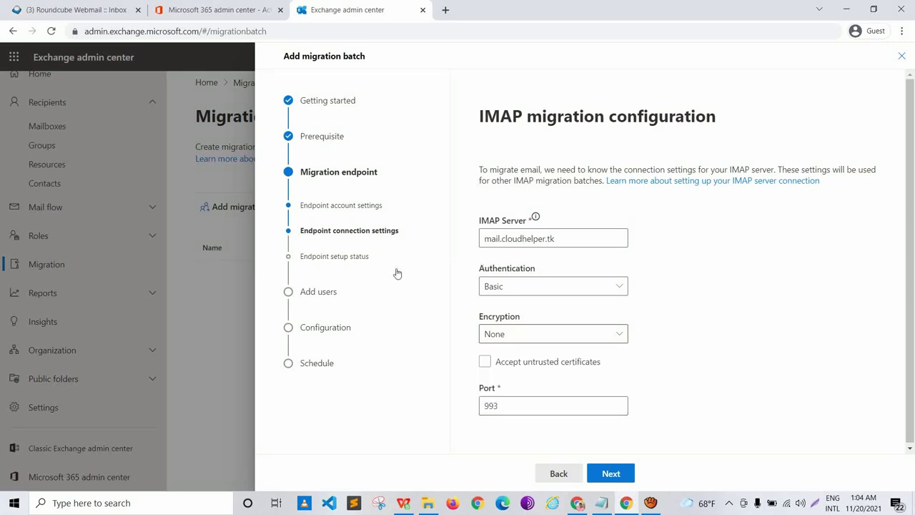
pyautogui.press('Tab')
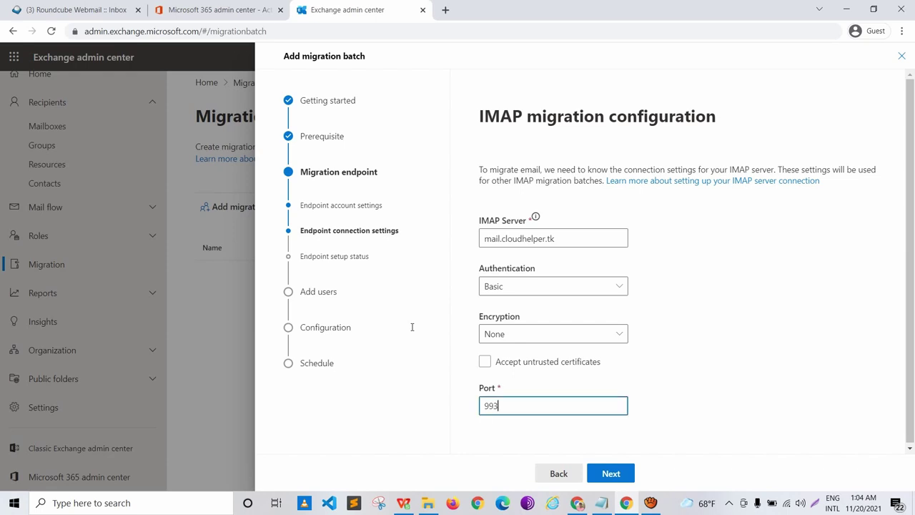
pyautogui.press('BackSpace')
pyautogui.press('BackSpace')
pyautogui.press('BackSpace')
pyautogui.write('143')
# Step: Create webmail-office365MigrationEndpoint and highlight its 'New endpoint created' confirmation banner
pyautogui.press('Return')
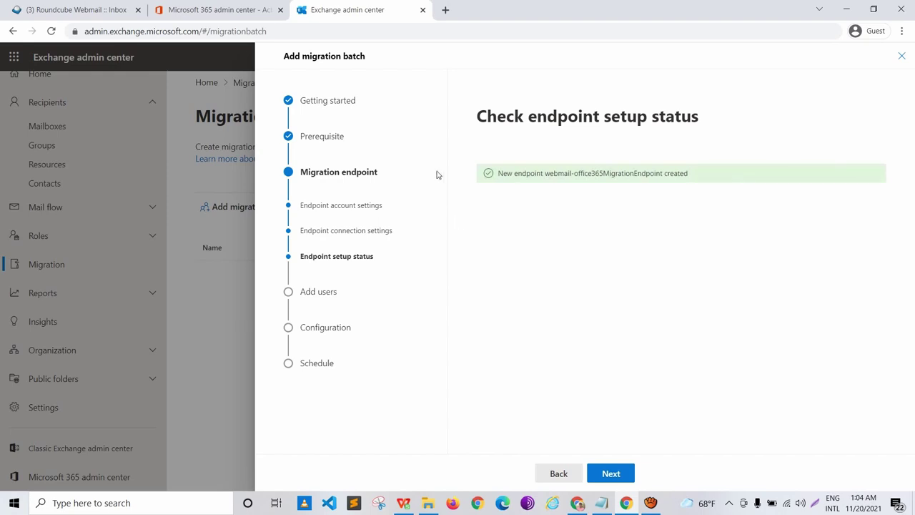
pyautogui.moveTo(414, 139); pyautogui.dragTo(592, 136)
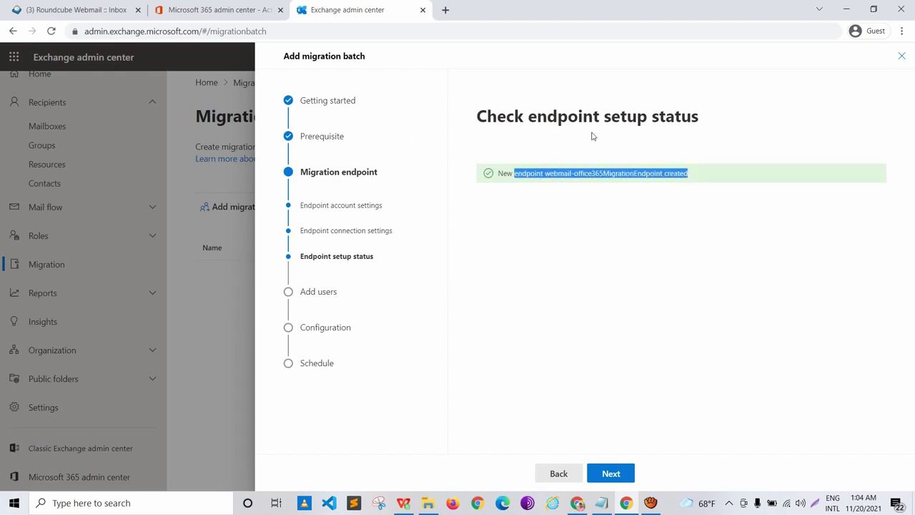
pyautogui.click(590, 140)
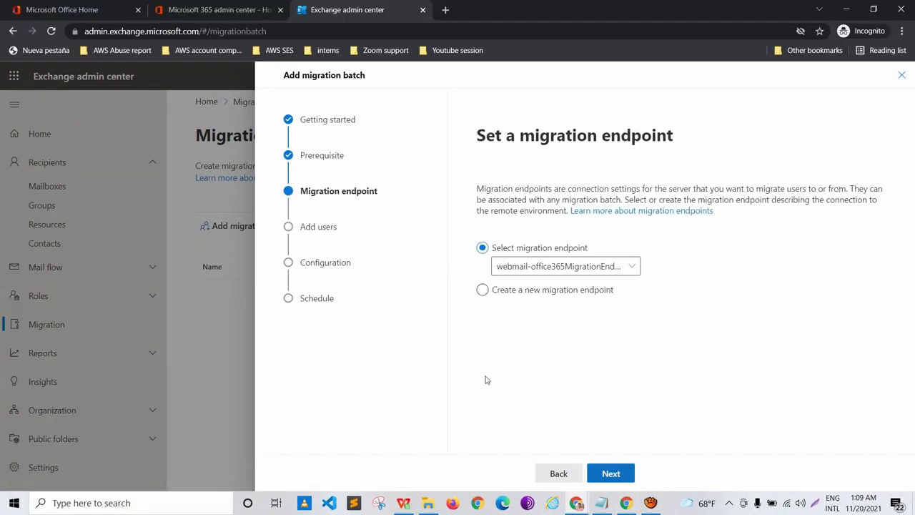
# Step: Advance to Add user mailboxes, highlighting its heading and the 'Migrate from CSV file' label
pyautogui.click(611, 473)
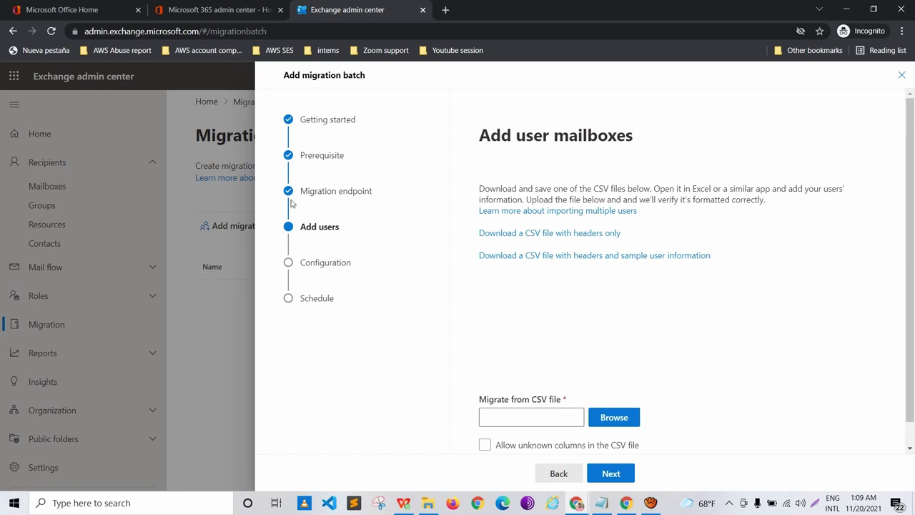
pyautogui.moveTo(381, 115); pyautogui.dragTo(509, 120)
pyautogui.scroll(-1, 390, 289)
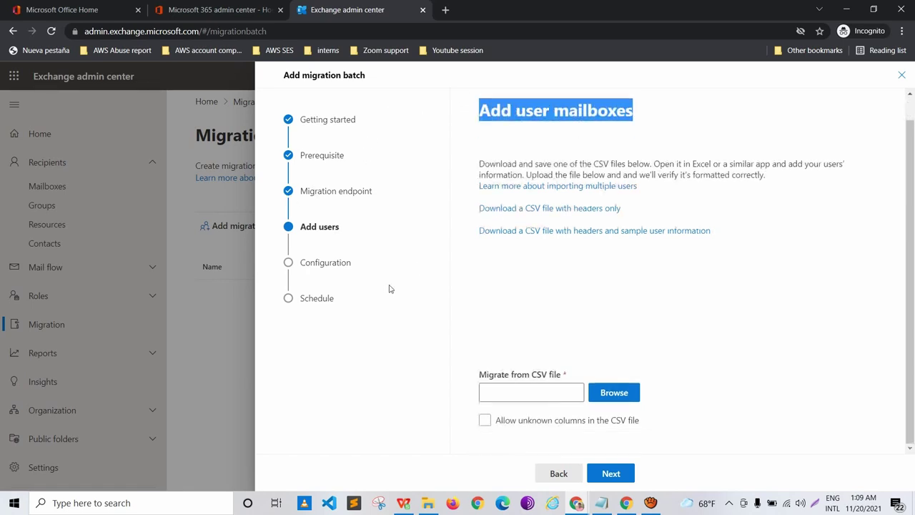
pyautogui.moveTo(379, 297); pyautogui.dragTo(449, 299)
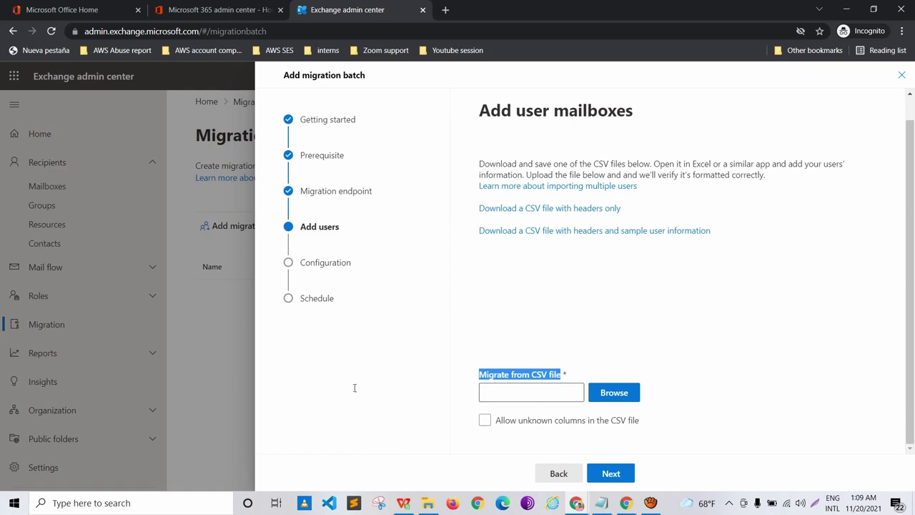
# Step: Bring up webmailOffice.csv in WPS Office, with EmailAddress, UserName and Password columns for two users
pyautogui.hotkey('alt', 'Tab')
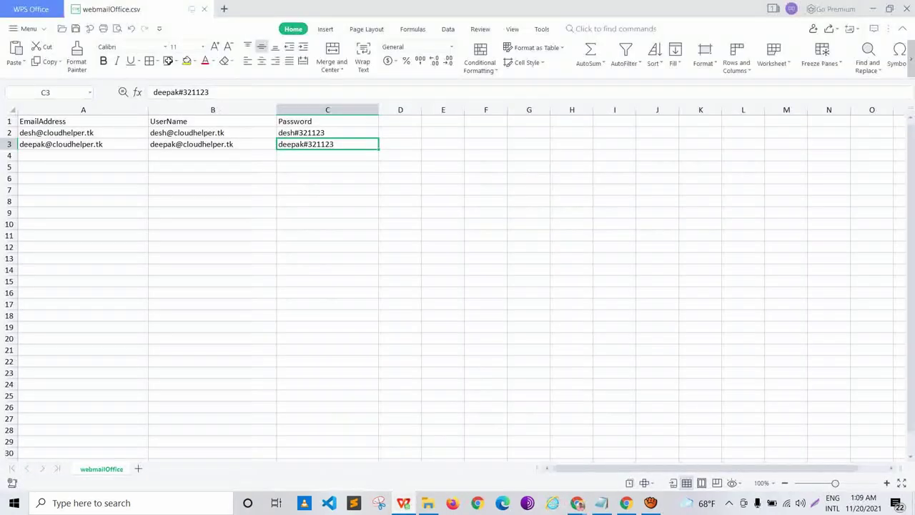
pyautogui.moveTo(123, 10); pyautogui.dragTo(185, 98)
pyautogui.hotkey('alt', 'Tab')
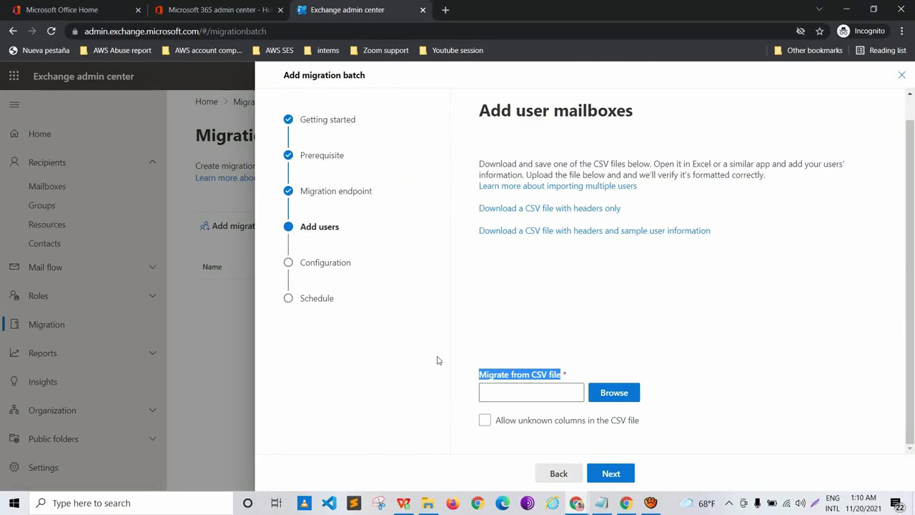
pyautogui.hotkey('alt', 'Tab')
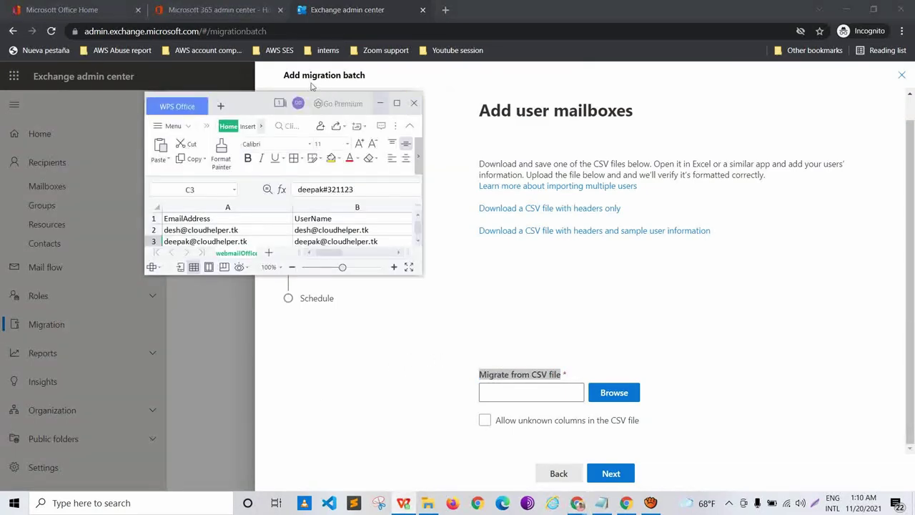
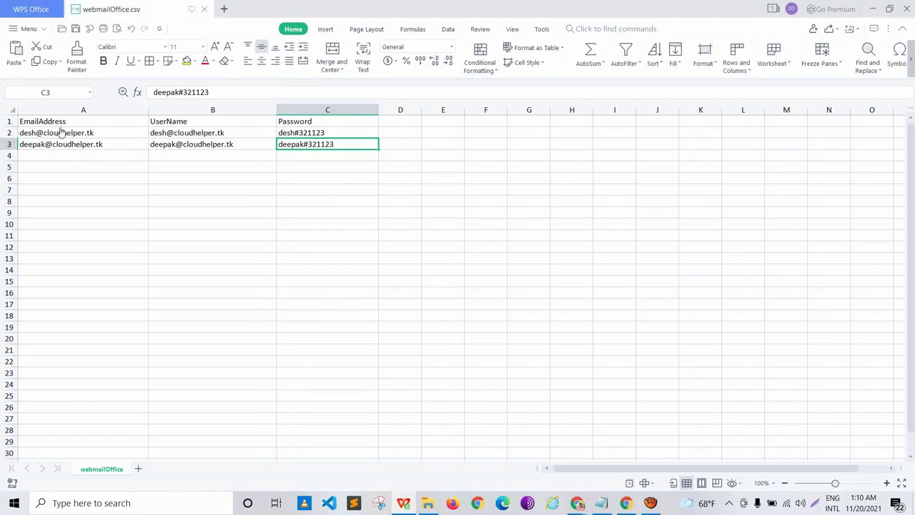
# Step: Review the CSV's EmailAddress, UserName and Password header cells
pyautogui.hotkey('ctrl', 'Home')
pyautogui.press('Right')
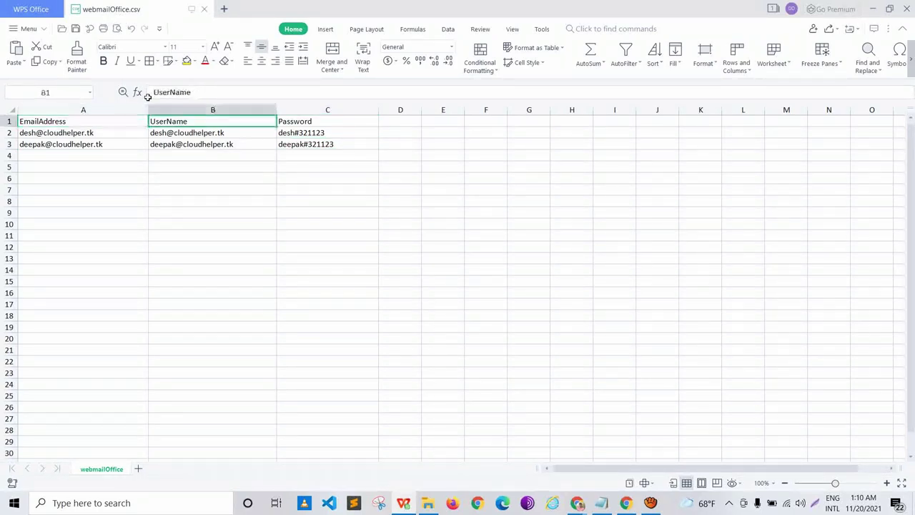
pyautogui.press('Right')
pyautogui.hotkey('ctrl', 'Home')
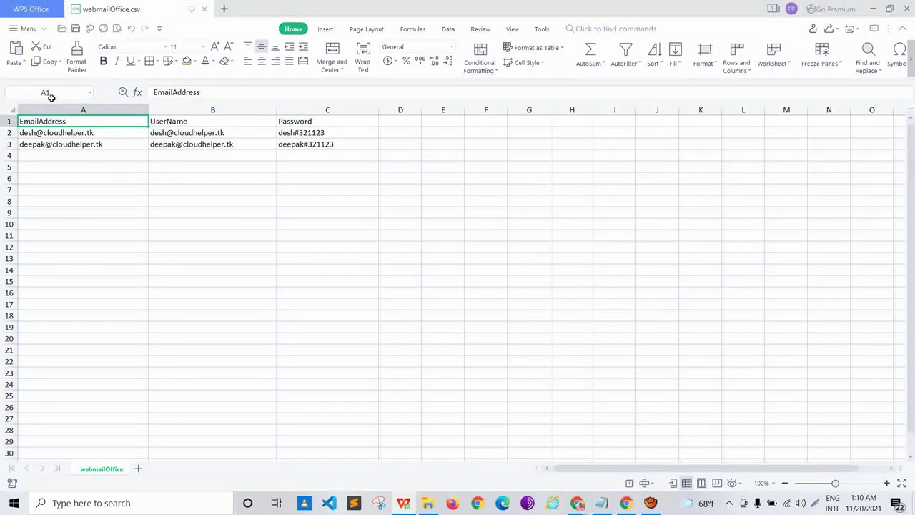
pyautogui.press('Right')
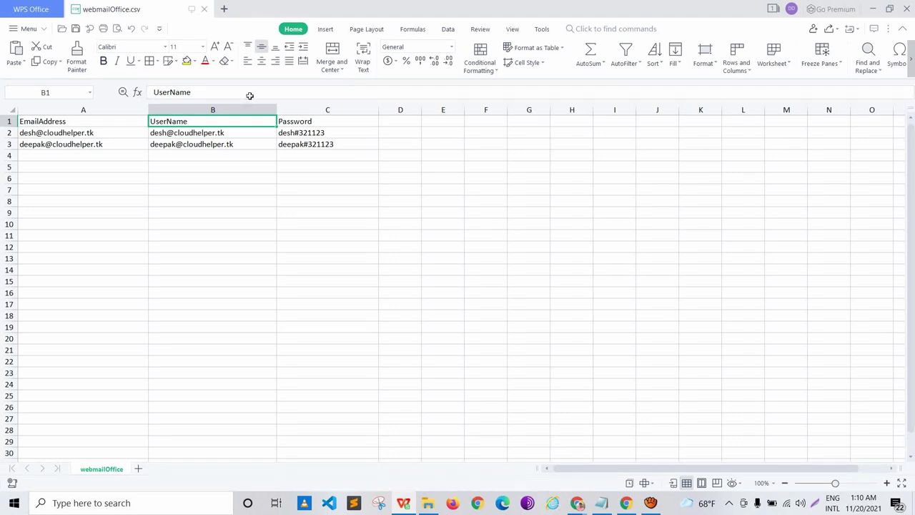
pyautogui.press('Right')
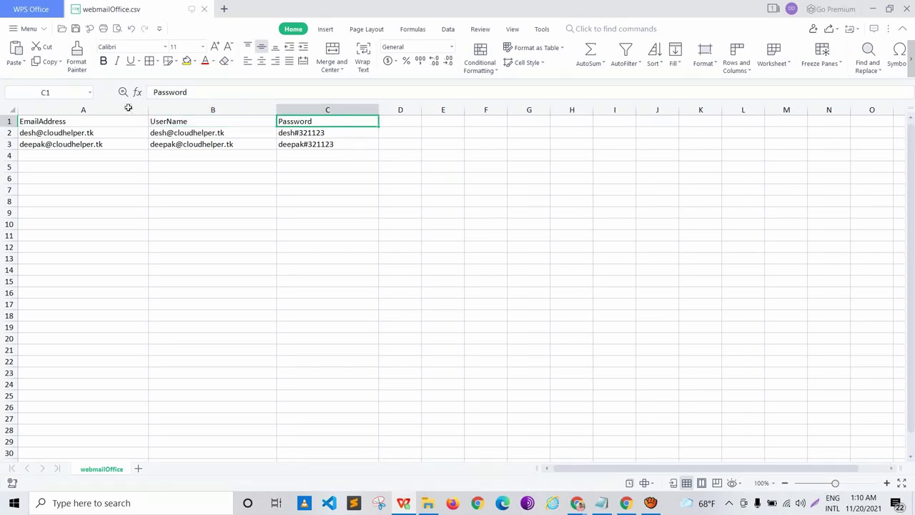
pyautogui.hotkey('ctrl', 'Home')
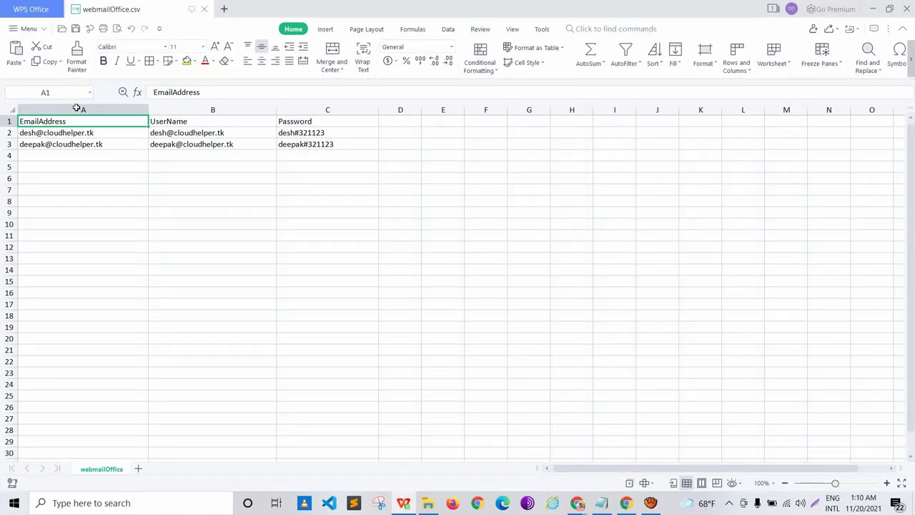
# Step: Check both users' email addresses and the UserName column in the CSV
pyautogui.press('Down')
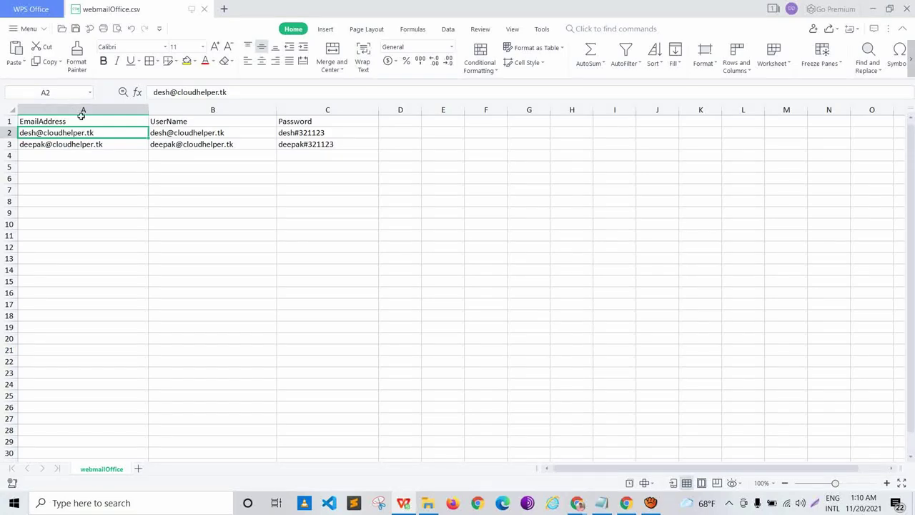
pyautogui.press('Down')
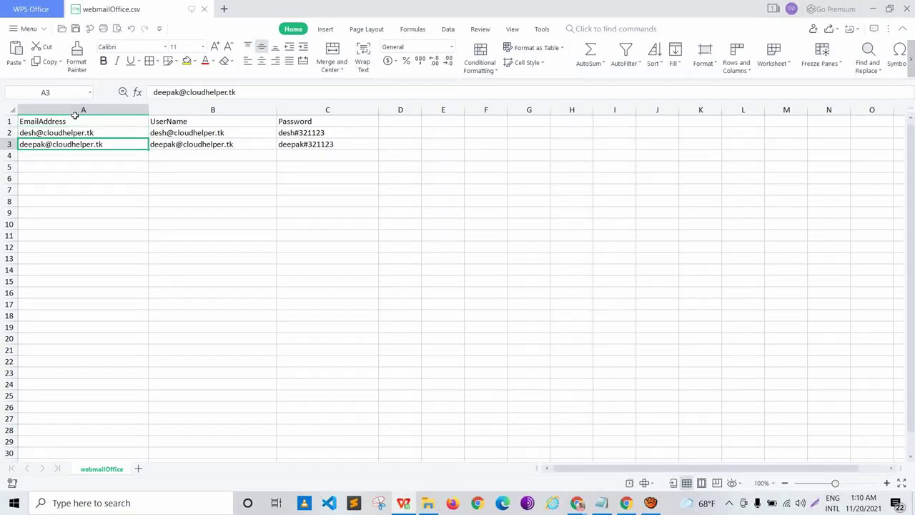
pyautogui.press('Up')
pyautogui.press('Up')
pyautogui.press('Right')
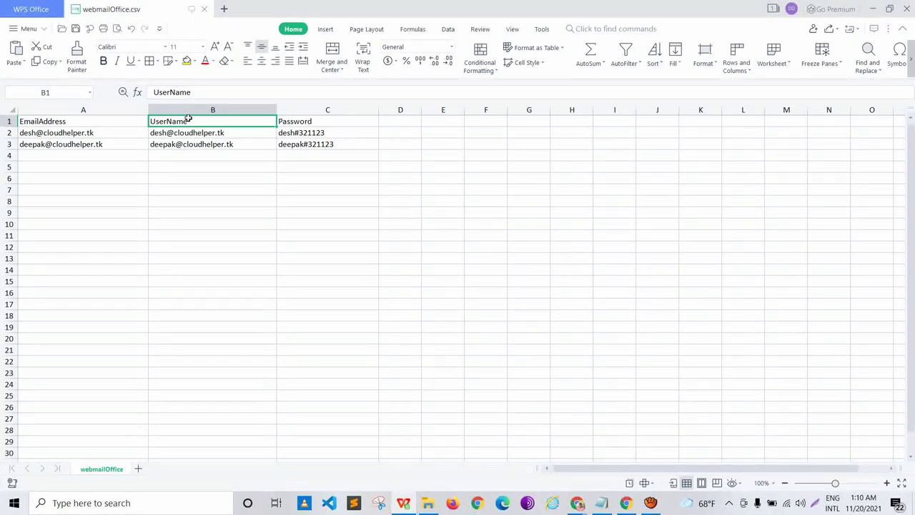
pyautogui.press('Right')
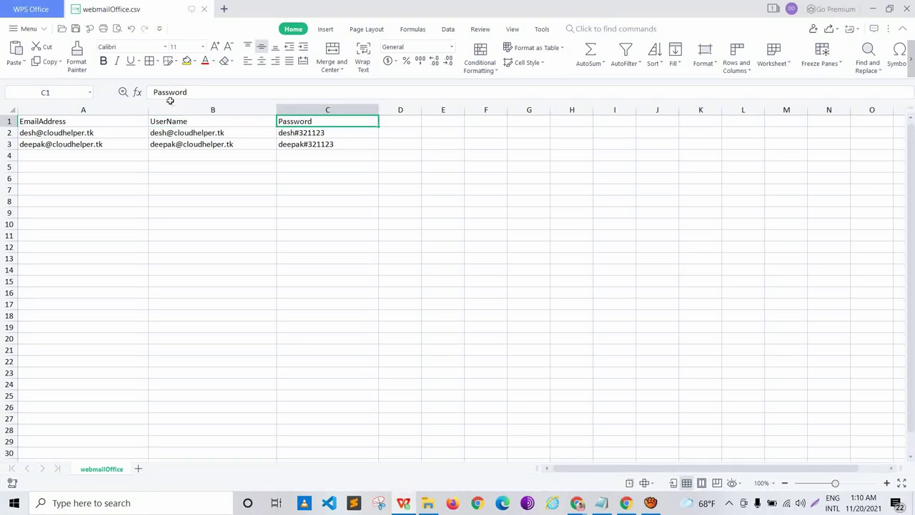
pyautogui.press('Left')
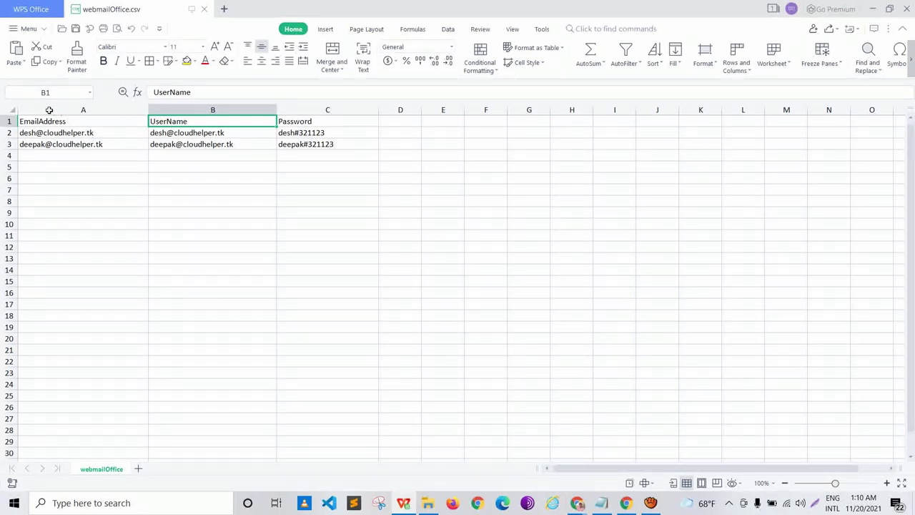
pyautogui.press('Left')
pyautogui.press('Down')
pyautogui.press('Down')
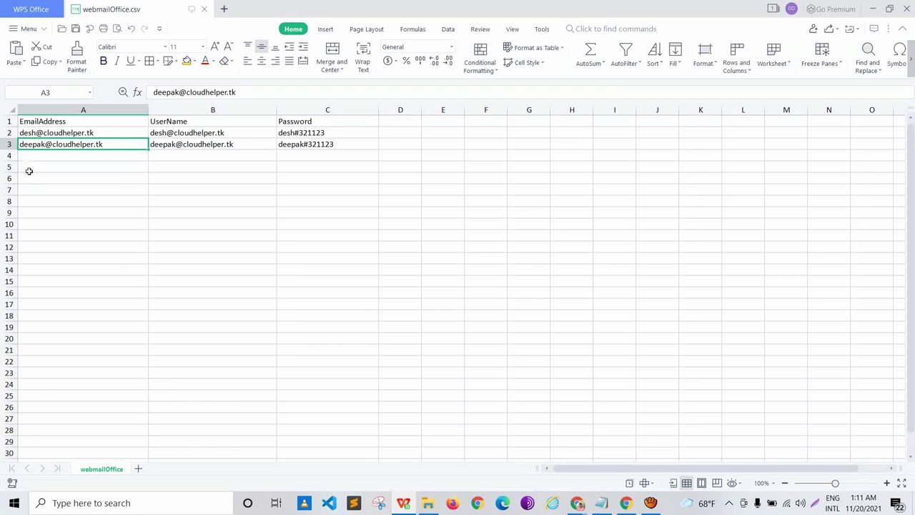
pyautogui.press('Down')
pyautogui.press('Down')
pyautogui.press('Down')
pyautogui.press('Down')
pyautogui.press('Down')
pyautogui.press('Down')
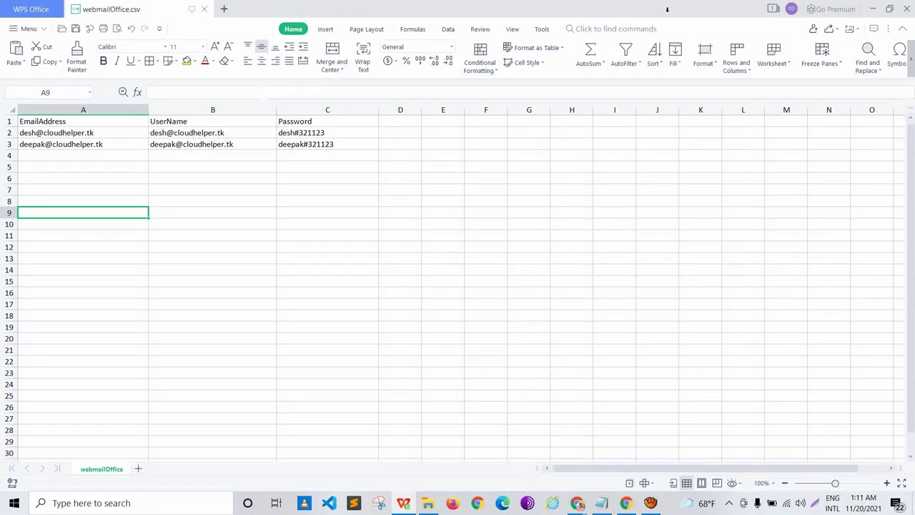
# Step: Upload webmailOffice.csv from Downloads as the migration batch's user list
pyautogui.click(907, 9)
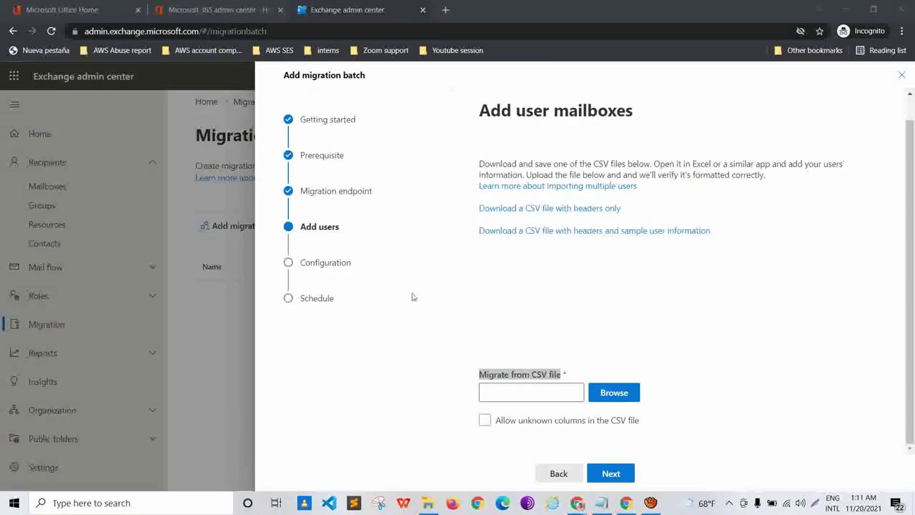
pyautogui.press('Return')
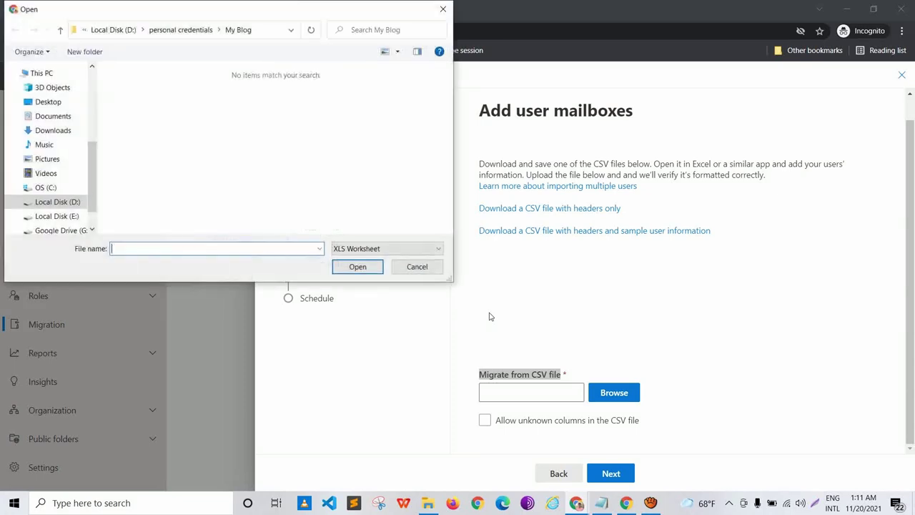
pyautogui.click(53, 130)
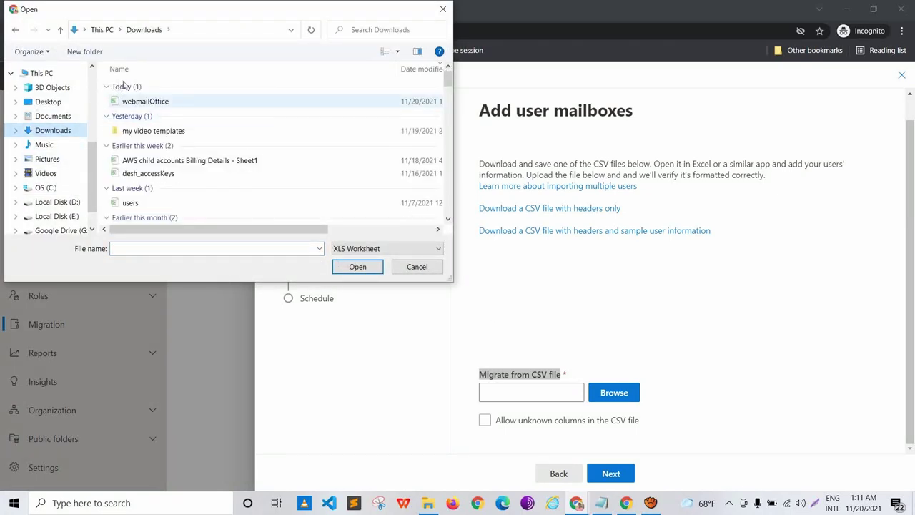
pyautogui.doubleClick(136, 101)
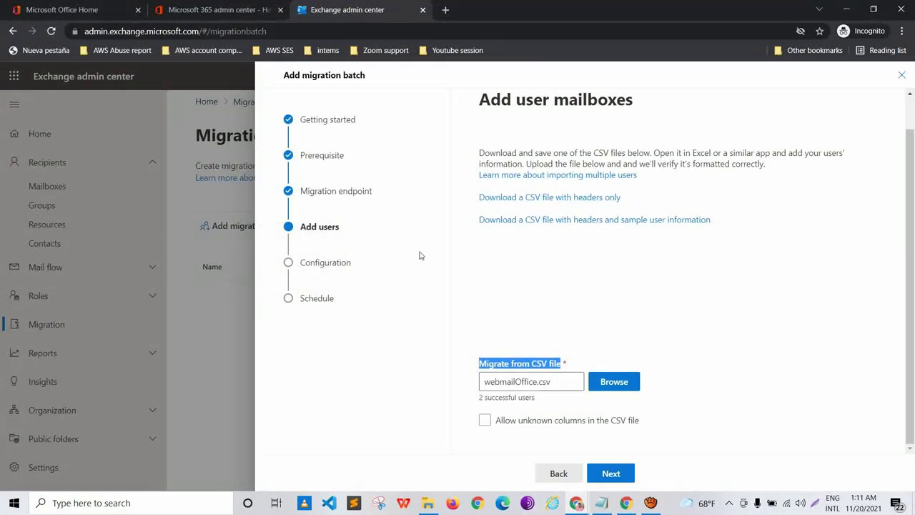
# Step: Confirm the '2 successful users' result and advance to Select configuration settings
pyautogui.click(434, 323)
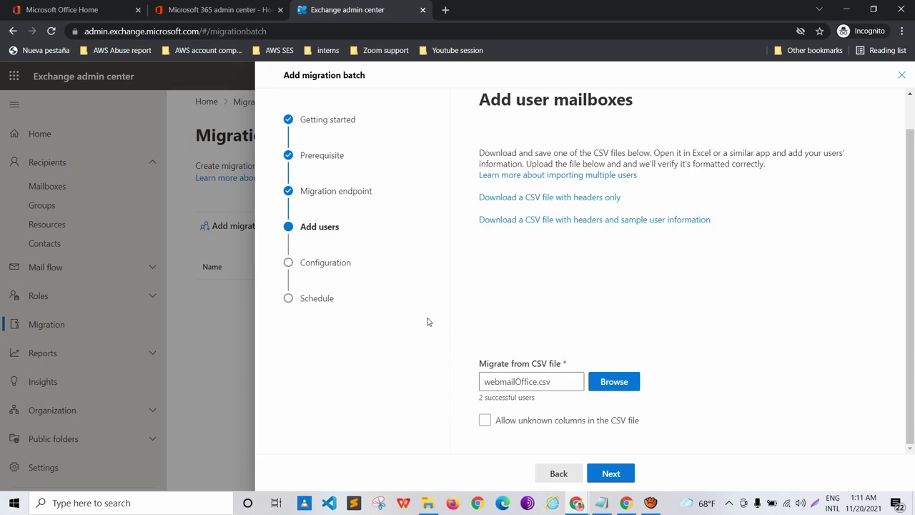
pyautogui.tripleClick(390, 325)
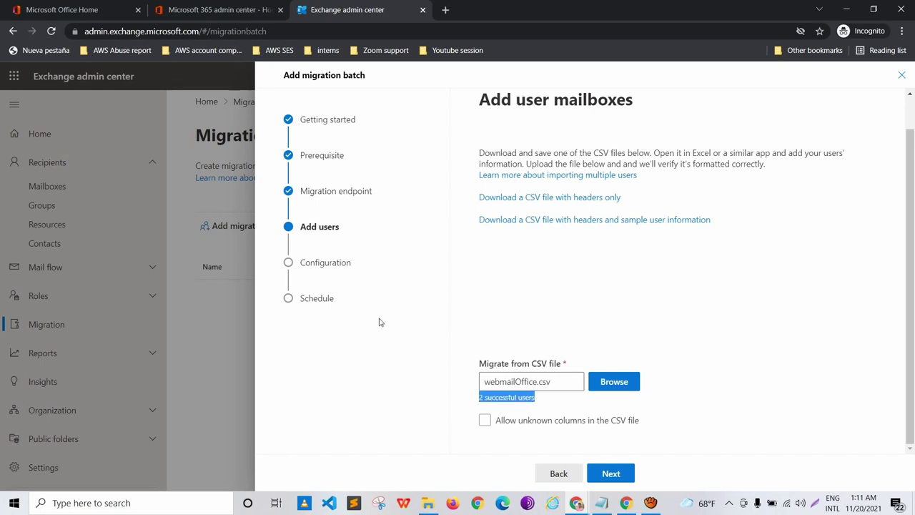
pyautogui.click(445, 327)
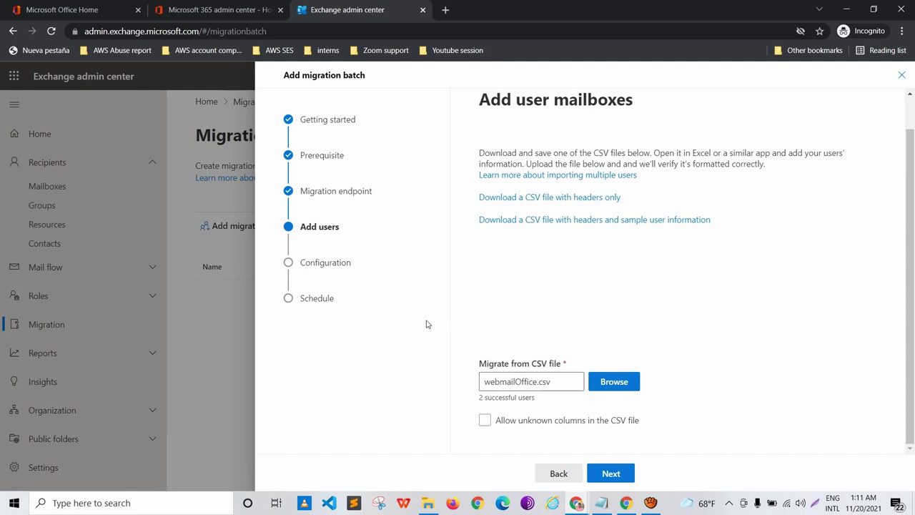
pyautogui.press('Return')
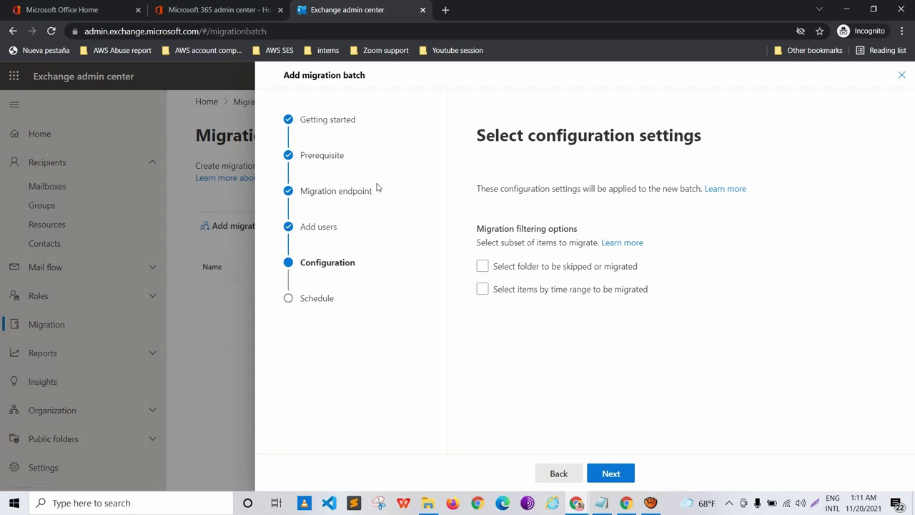
# Step: Try the folder and time-range filtering options, browsing the time range choices
pyautogui.moveTo(416, 190); pyautogui.dragTo(461, 190)
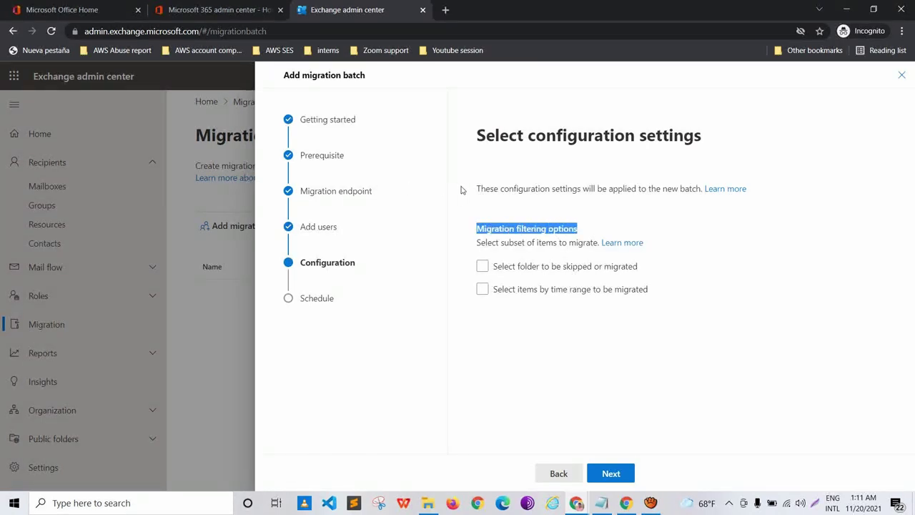
pyautogui.press('Tab')
pyautogui.press('Tab')
pyautogui.press('space')
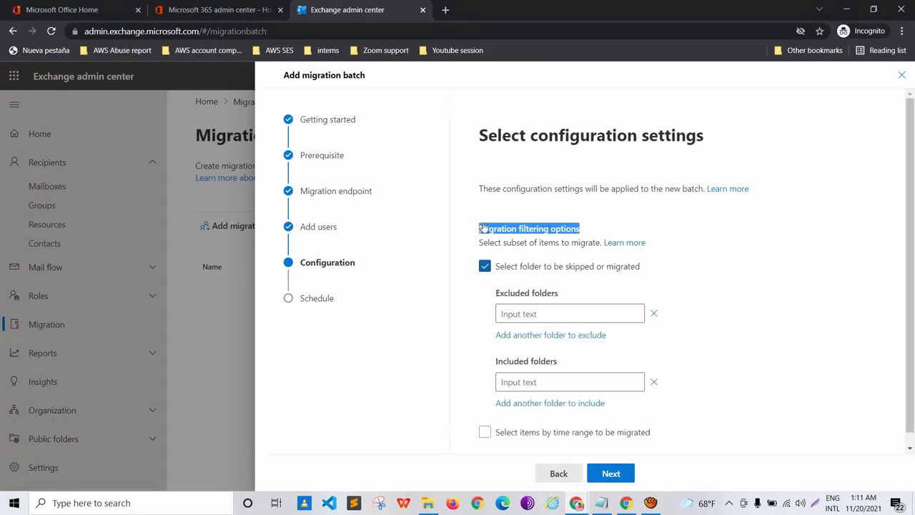
pyautogui.press('space')
pyautogui.press('Tab')
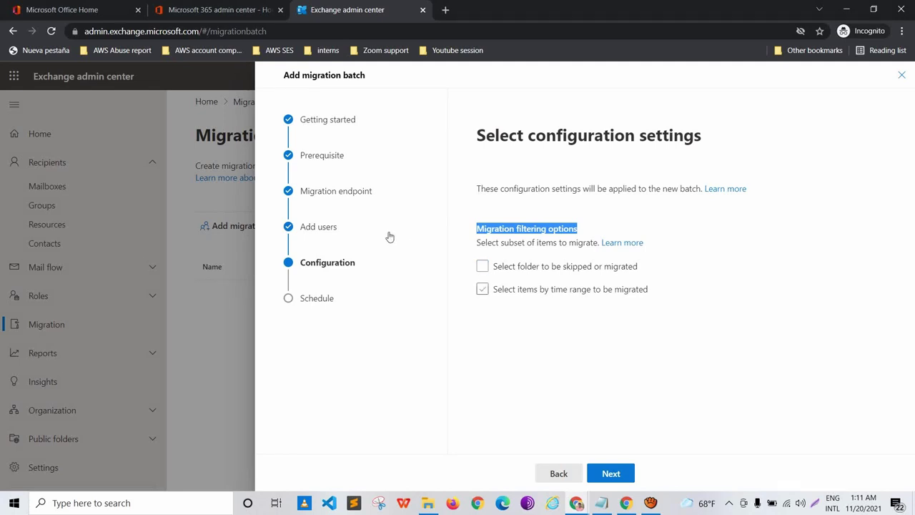
pyautogui.press('space')
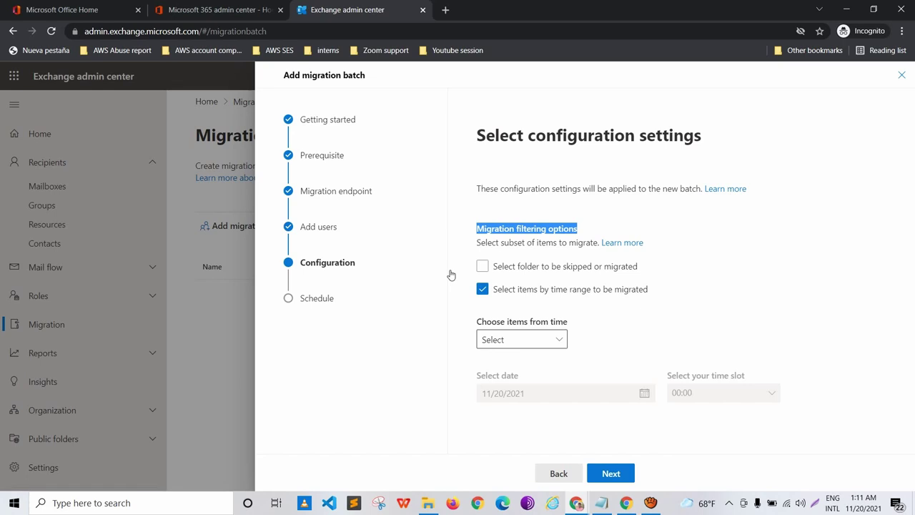
pyautogui.press('Tab')
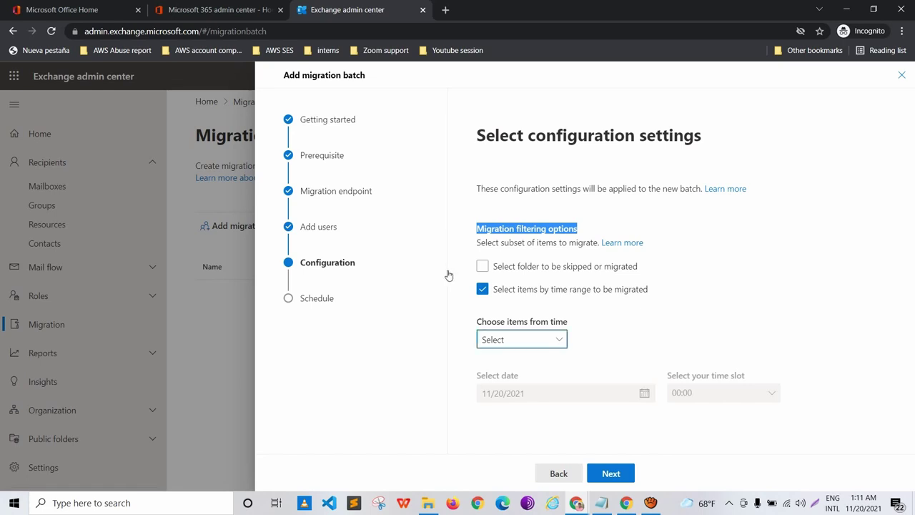
pyautogui.press('space')
pyautogui.press('Down')
pyautogui.press('Down')
pyautogui.press('Down')
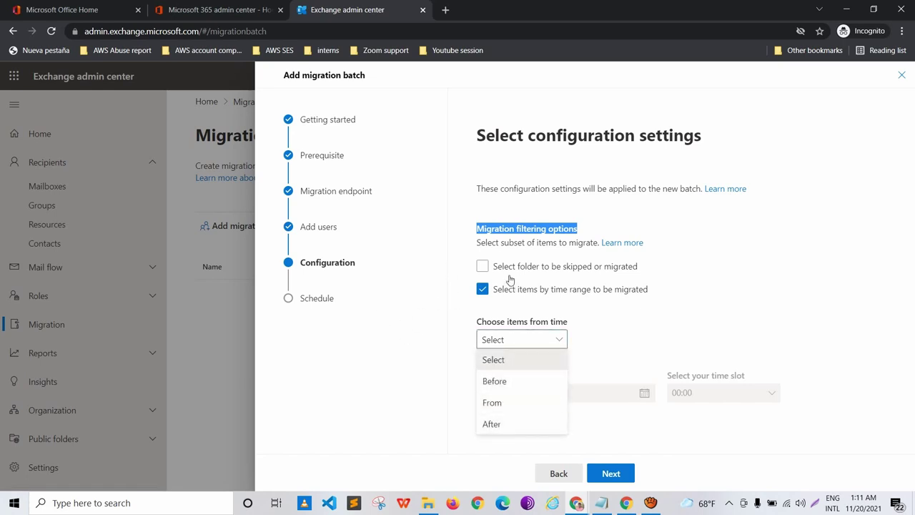
pyautogui.click(504, 276)
# Step: Turn off time-range filtering so items from any date migrate, then continue
pyautogui.press('Tab')
pyautogui.press('space')
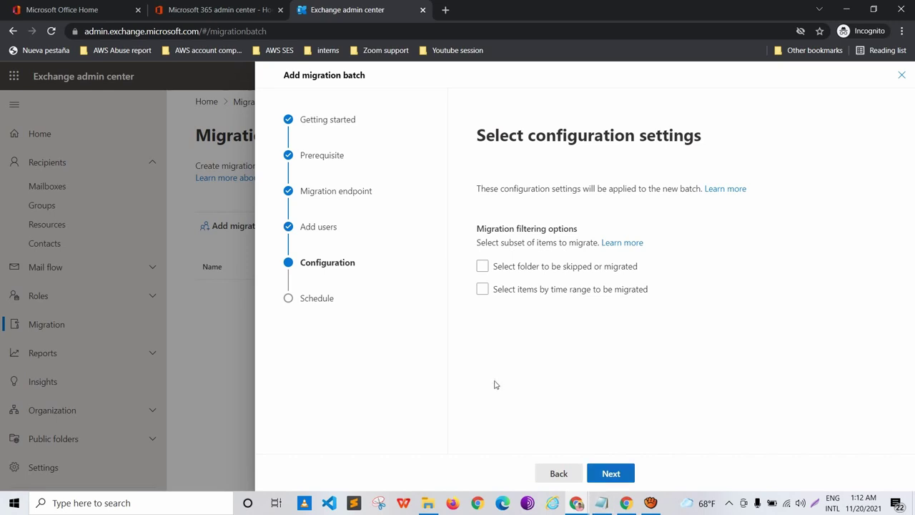
pyautogui.press('Return')
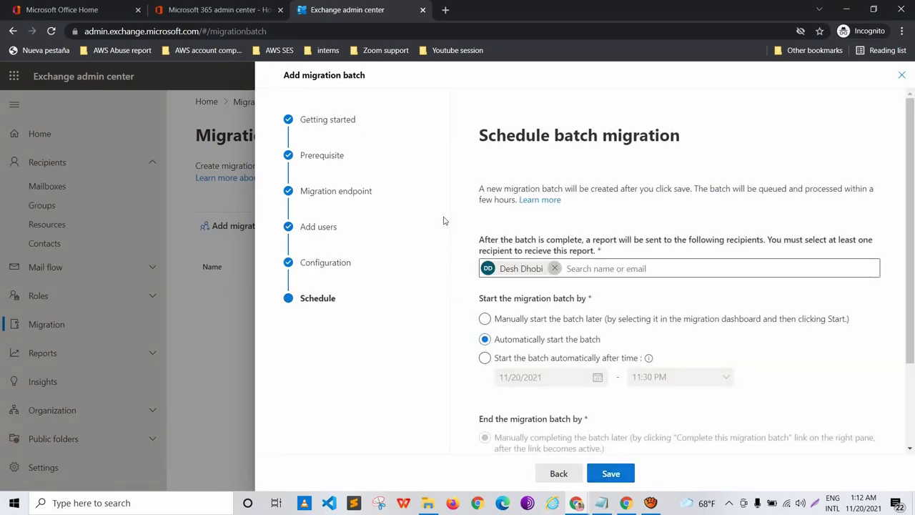
# Step: Re-add the admin as report recipient and save the automatically starting batch
pyautogui.press('Tab')
pyautogui.press('BackSpace')
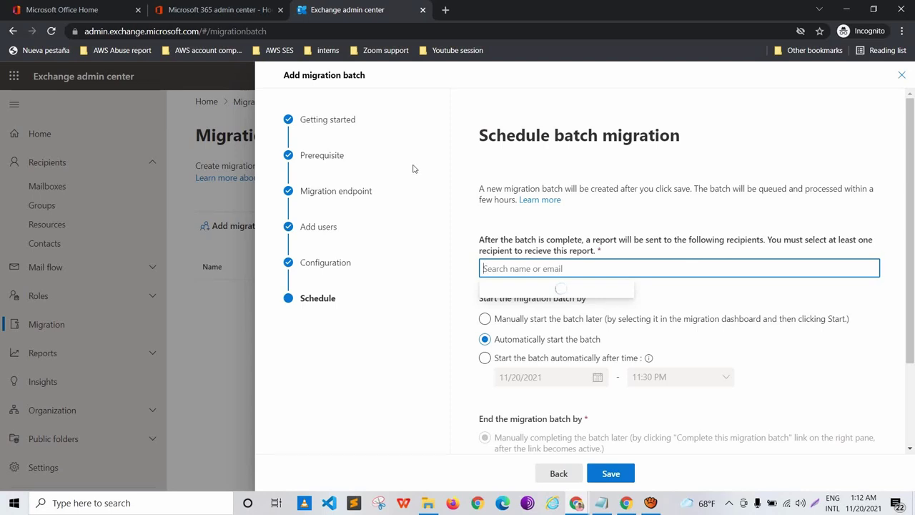
pyautogui.moveTo(400, 108); pyautogui.dragTo(543, 115)
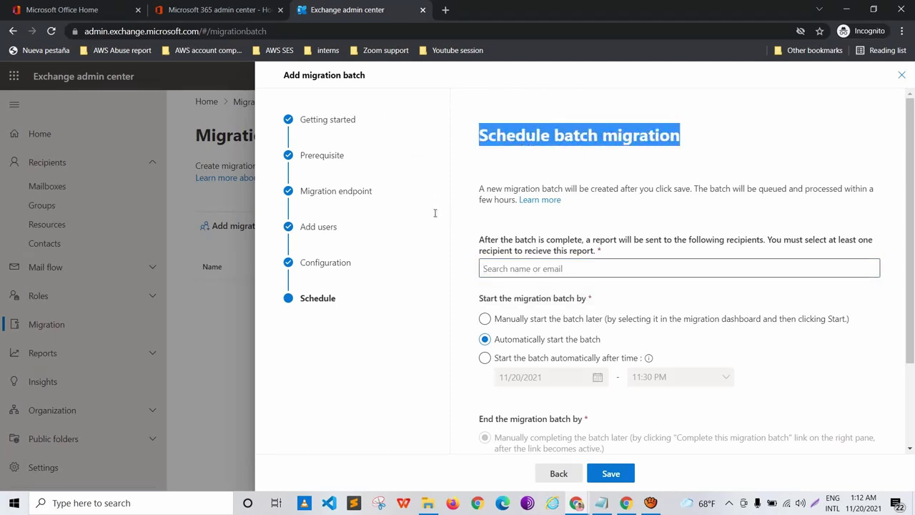
pyautogui.press('Tab')
pyautogui.press('Down')
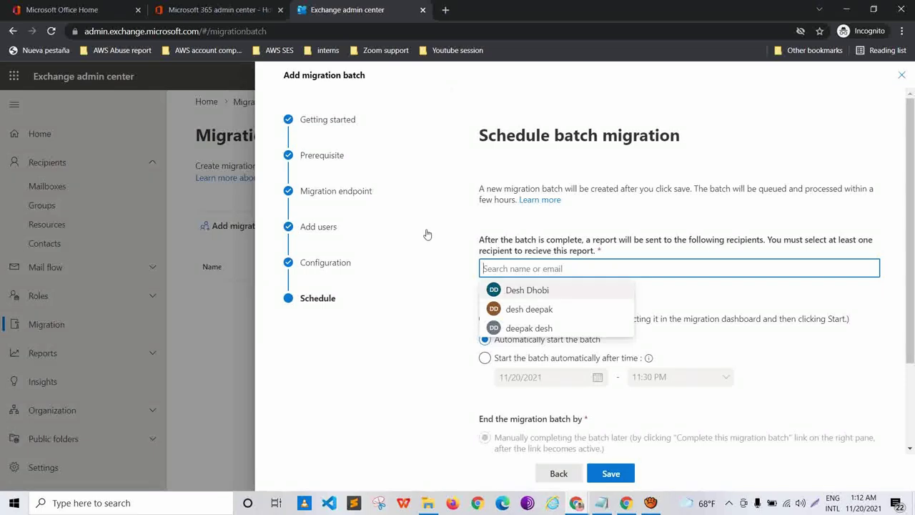
pyautogui.press('Return')
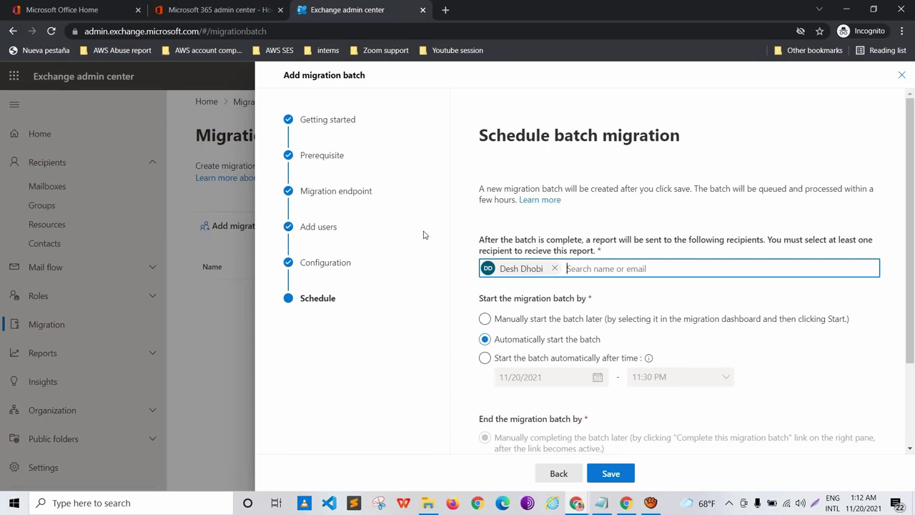
pyautogui.scroll(-2, 424, 235)
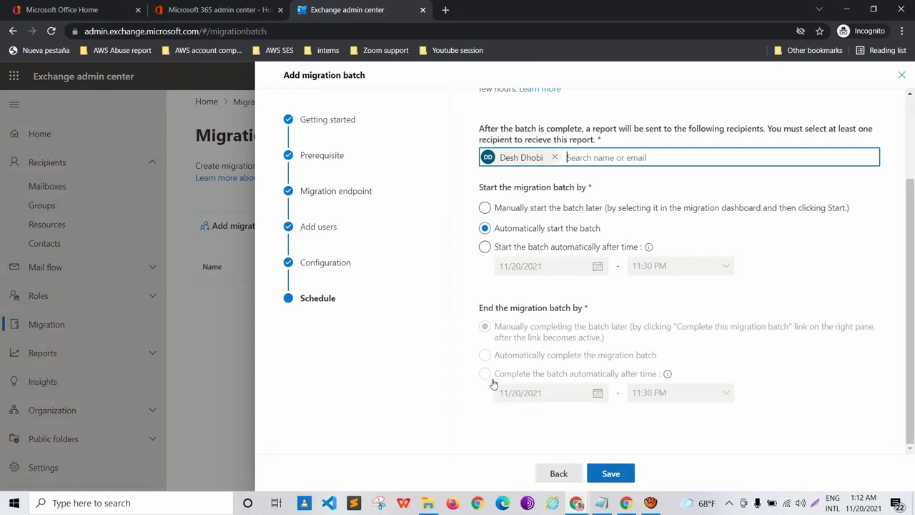
pyautogui.press('Return')
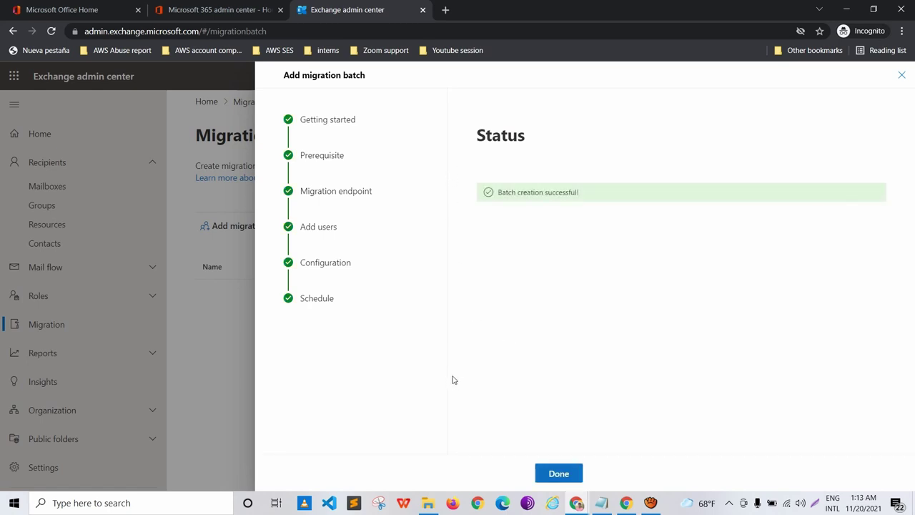
# Step: Finish the wizard, review the webmail-office365Migration details, and open its mailbox view
pyautogui.press('Return')
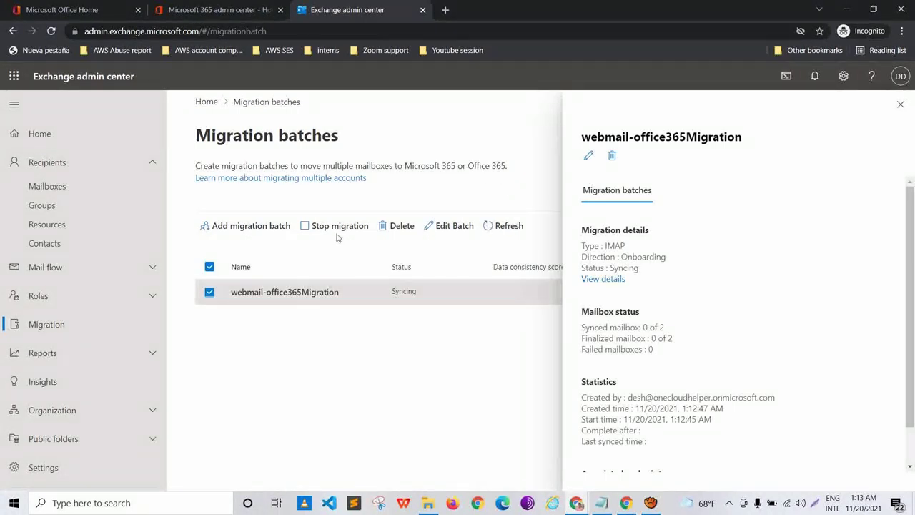
pyautogui.moveTo(650, 230); pyautogui.dragTo(580, 230)
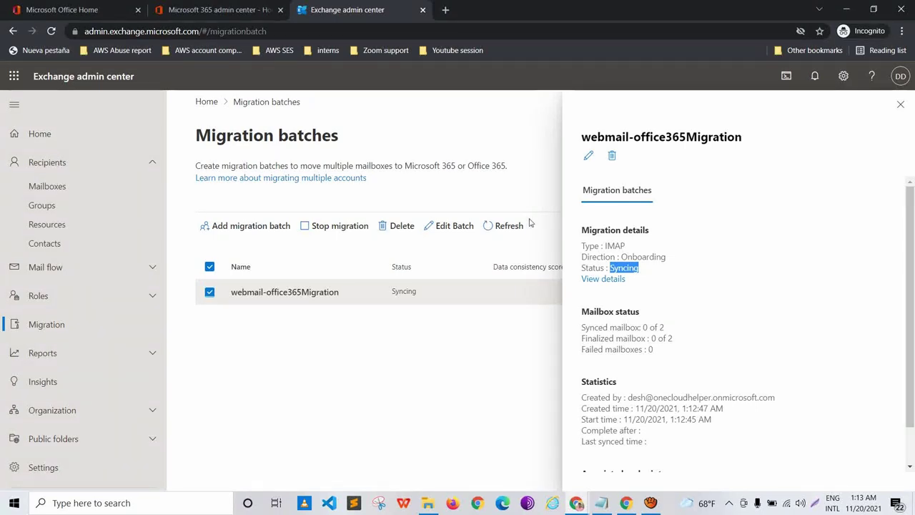
pyautogui.click(519, 220)
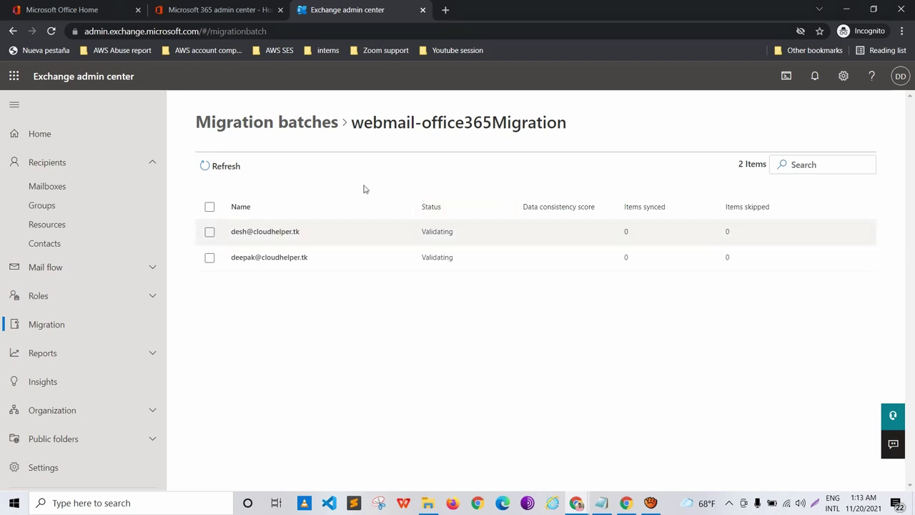
# Step: Inspect the first mailbox's validation status, then go back to Migration batches
pyautogui.click(350, 231)
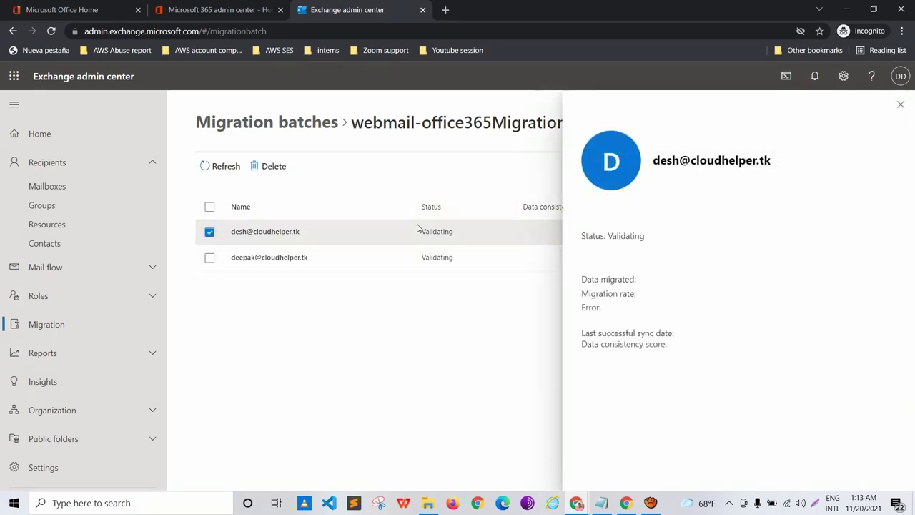
pyautogui.click(901, 103)
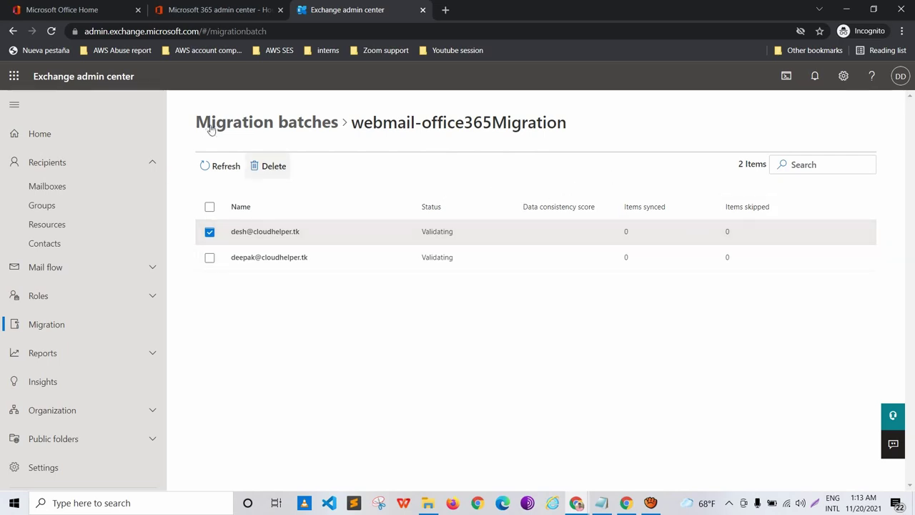
pyautogui.click(248, 113)
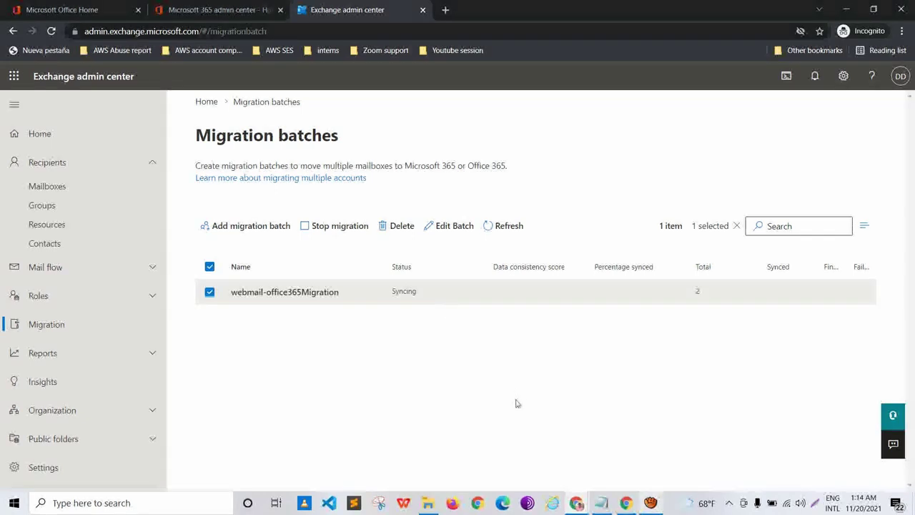
# Step: Verify the batch shows Synced, 100%, 2 of 2 mailboxes, and close its details panel
pyautogui.hotkey('alt', 'Tab')
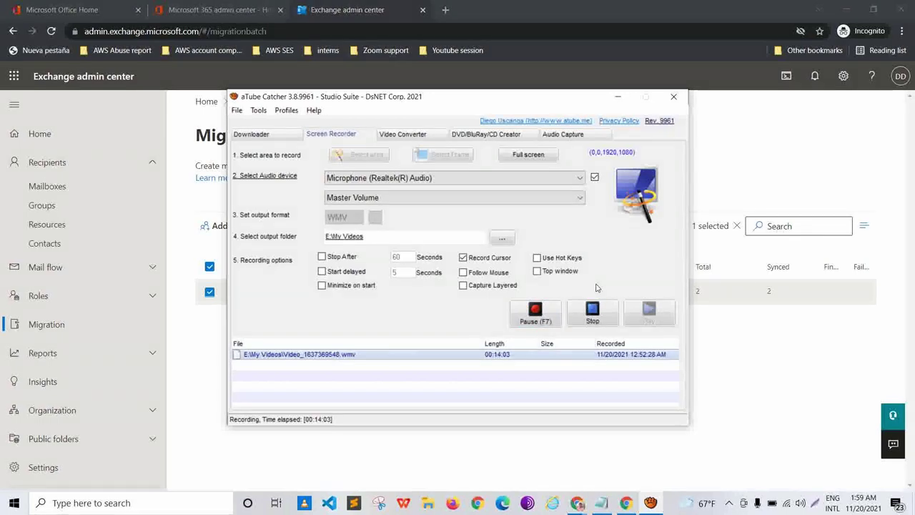
pyautogui.hotkey('alt', 'Tab')
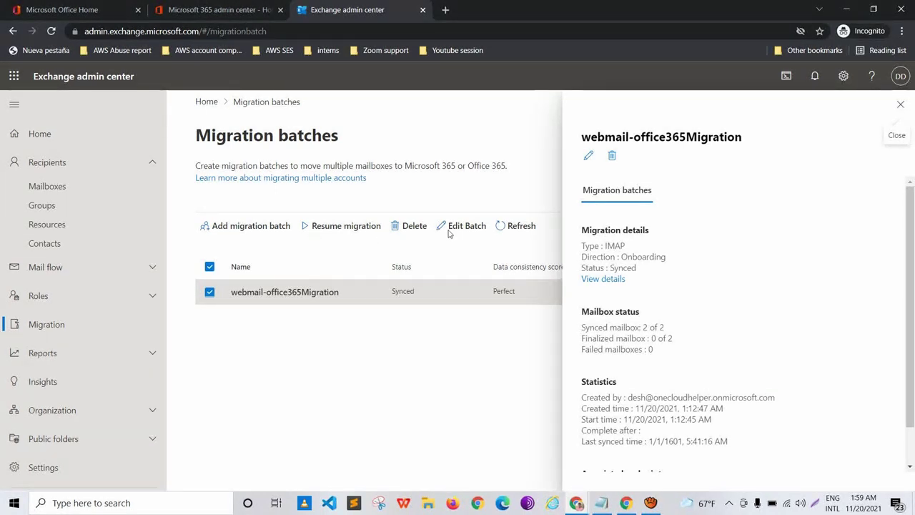
pyautogui.click(724, 84)
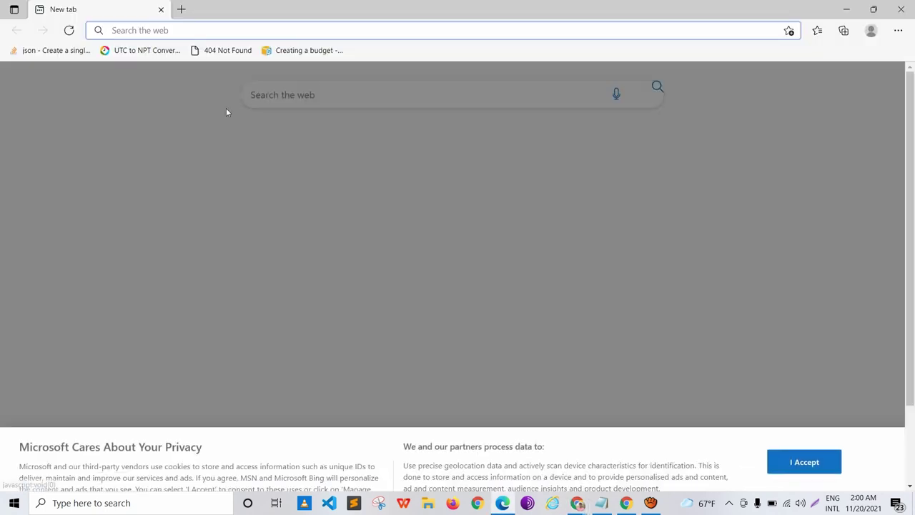
# Step: Go to the Outlook web mail page via the address bar
pyautogui.write('ou')
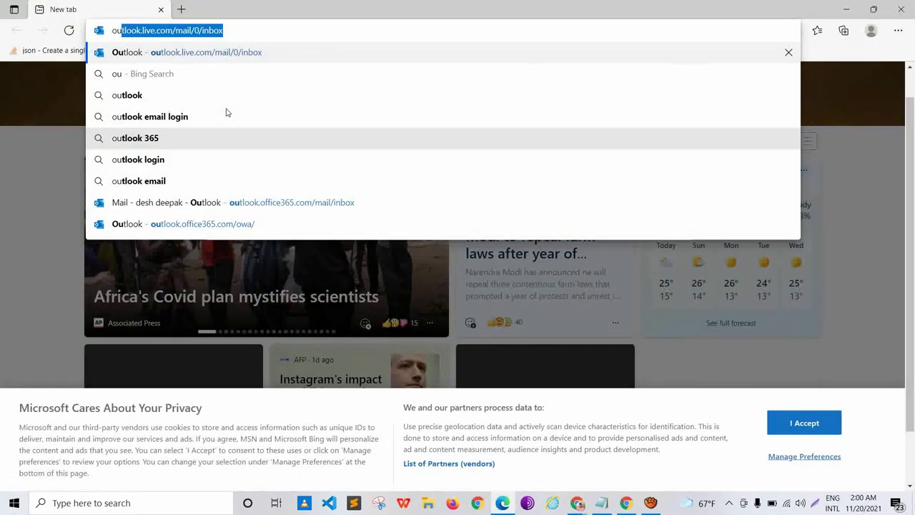
pyautogui.write('tlook')
pyautogui.press('Return')
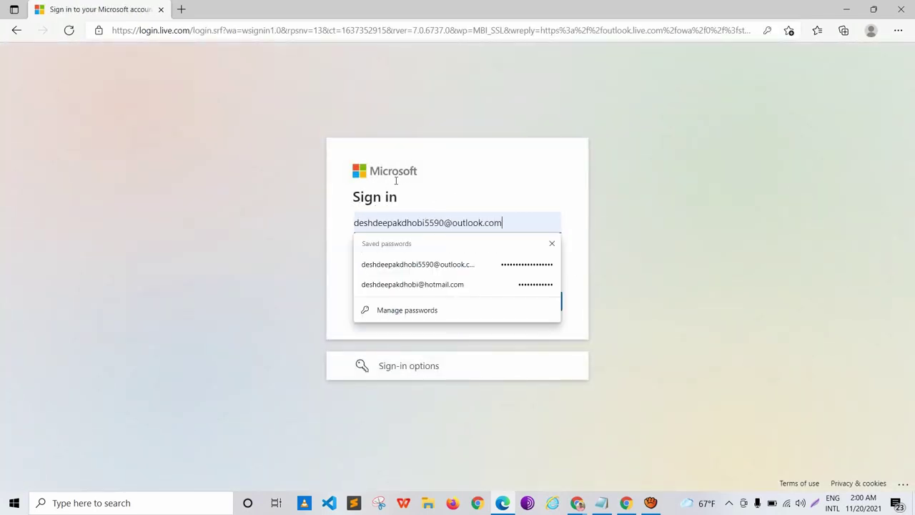
# Step: Replace the prefilled email with the migrated user's address and submit it
pyautogui.press('BackSpace')
pyautogui.press('BackSpace')
pyautogui.press('BackSpace')
pyautogui.press('BackSpace')
pyautogui.press('BackSpace')
pyautogui.press('BackSpace')
pyautogui.press('BackSpace')
pyautogui.press('BackSpace')
pyautogui.press('BackSpace')
pyautogui.press('BackSpace')
pyautogui.press('BackSpace')
pyautogui.press('BackSpace')
pyautogui.press('BackSpace')
pyautogui.press('BackSpace')
pyautogui.press('BackSpace')
pyautogui.press('BackSpace')
pyautogui.press('BackSpace')
pyautogui.press('BackSpace')
pyautogui.press('BackSpace')
pyautogui.press('BackSpace')
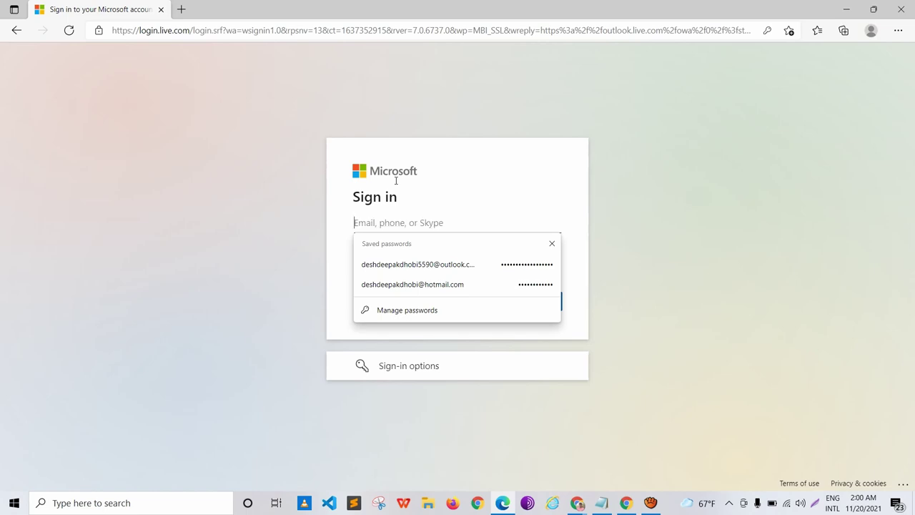
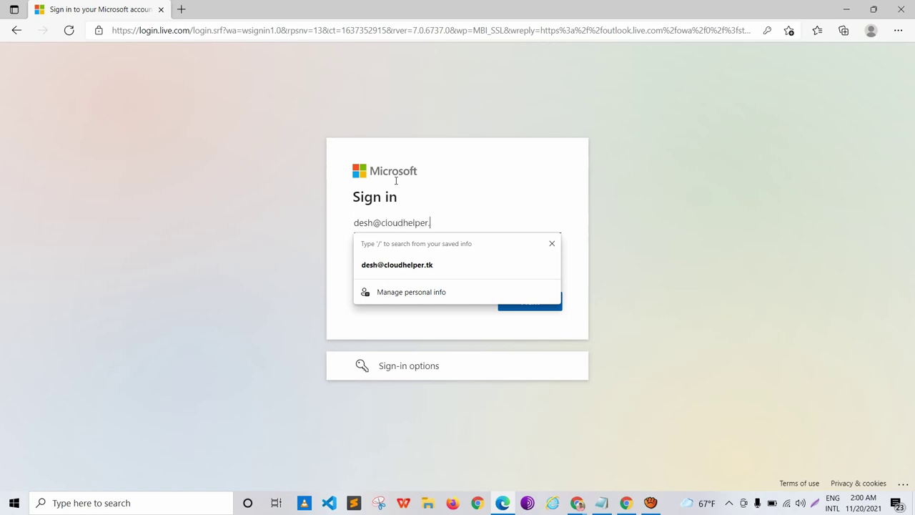
pyautogui.press('Down')
pyautogui.press('Return')
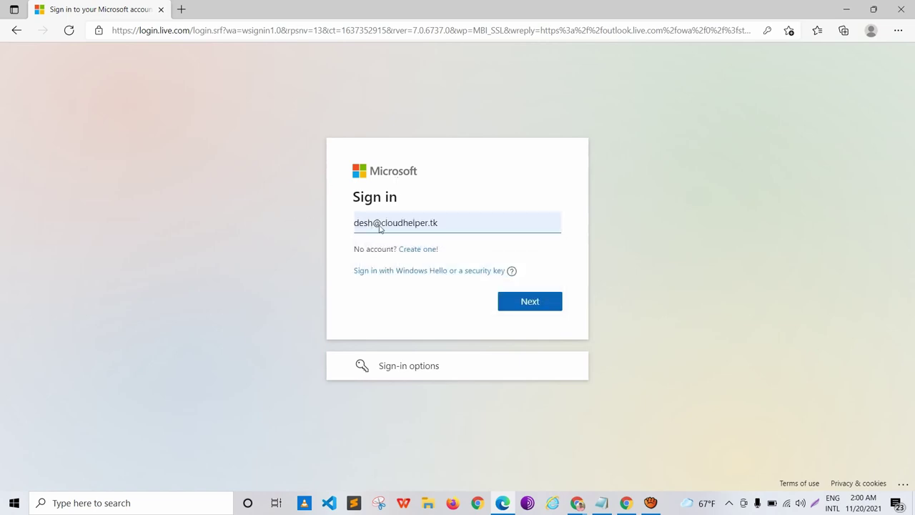
pyautogui.press('Return')
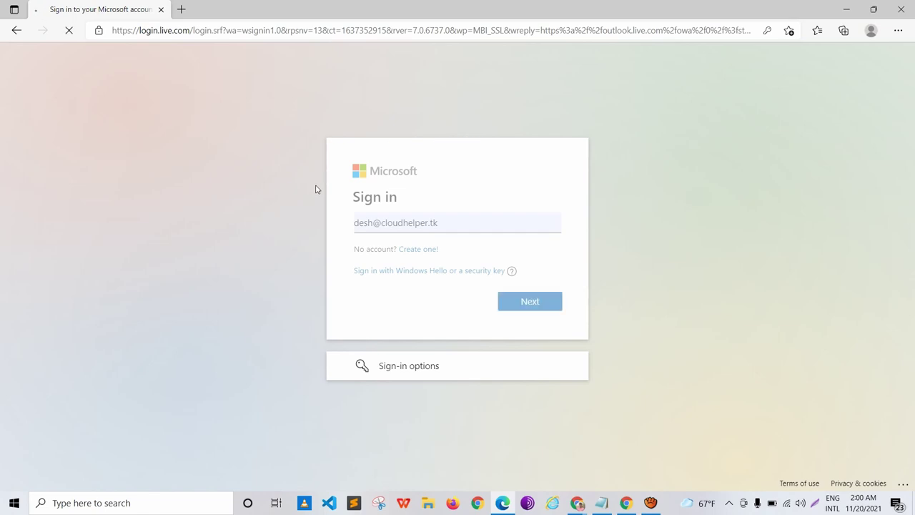
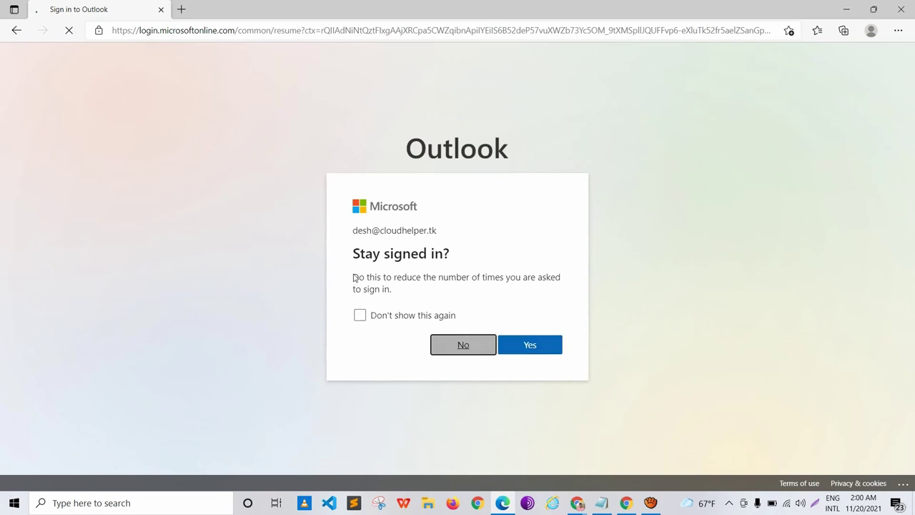
# Step: Answer No to 'Stay signed in?' and choose 'Skip for now' on 'Help us protect your account'
pyautogui.press('Return')
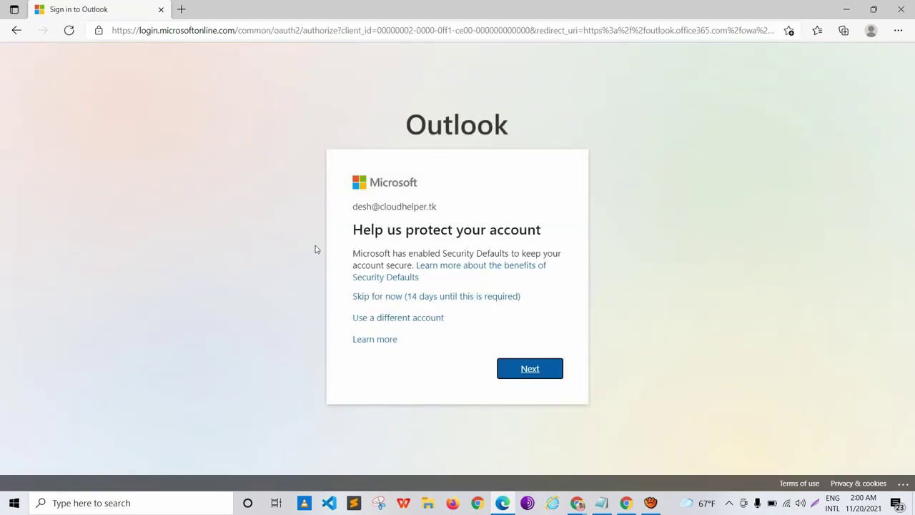
pyautogui.press('Tab')
pyautogui.press('Return')
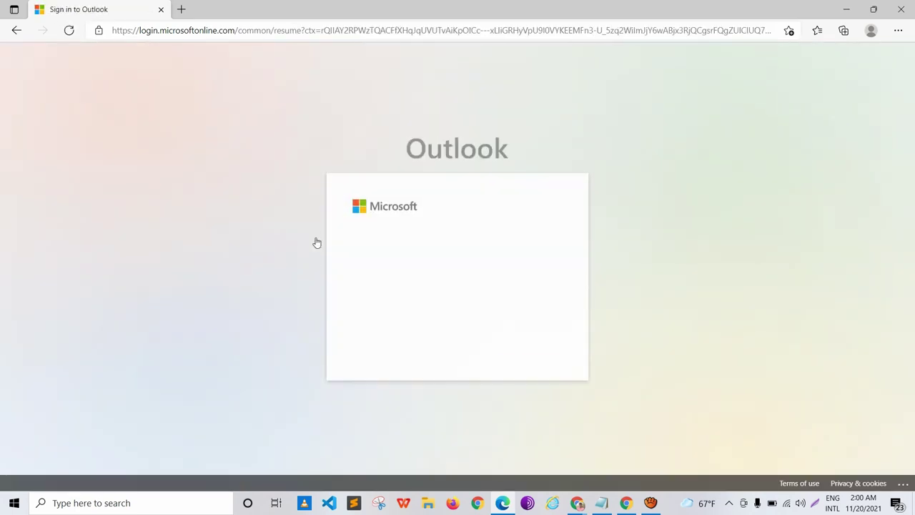
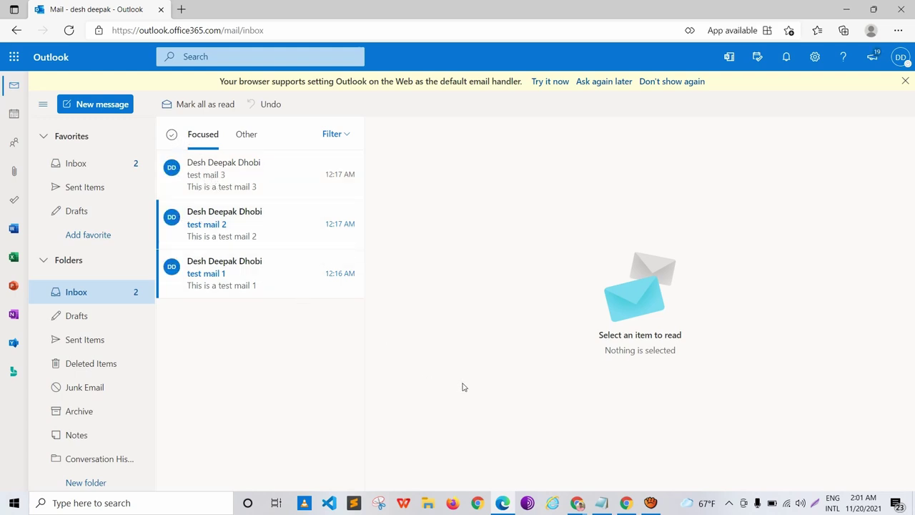
# Step: Switch from Outlook on the web to the Roundcube Webmail window
pyautogui.press('super+t')
pyautogui.press('Left')
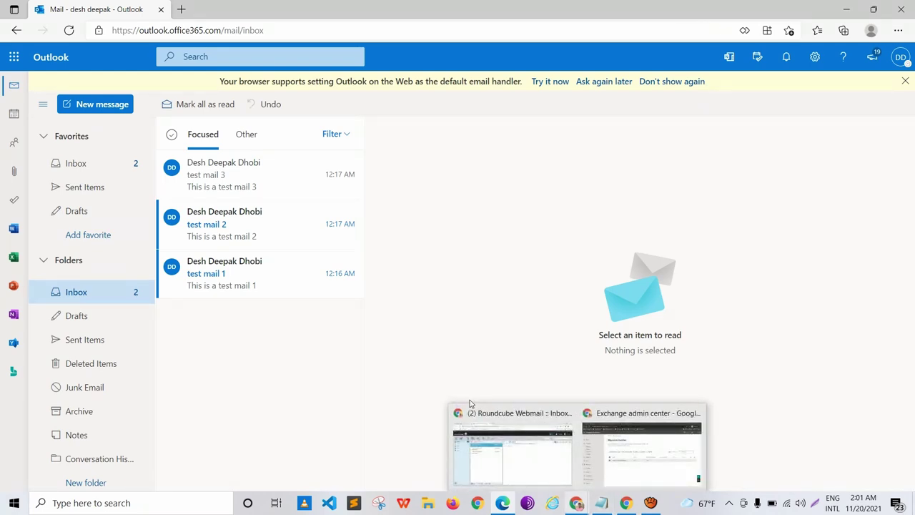
pyautogui.press('Left')
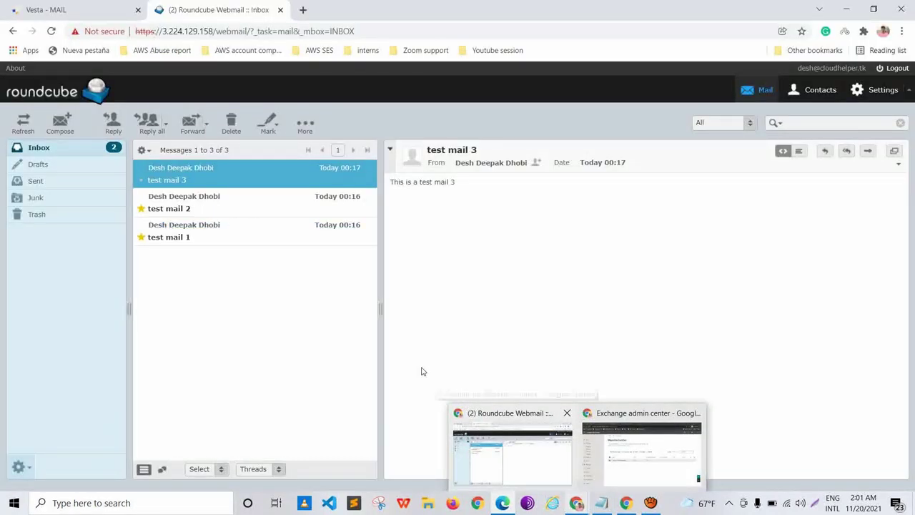
# Step: Review the three test mails in the Roundcube inbox, then bring the Notepad steps file forward
pyautogui.press('Return')
pyautogui.moveTo(610, 84); pyautogui.dragTo(695, 59)
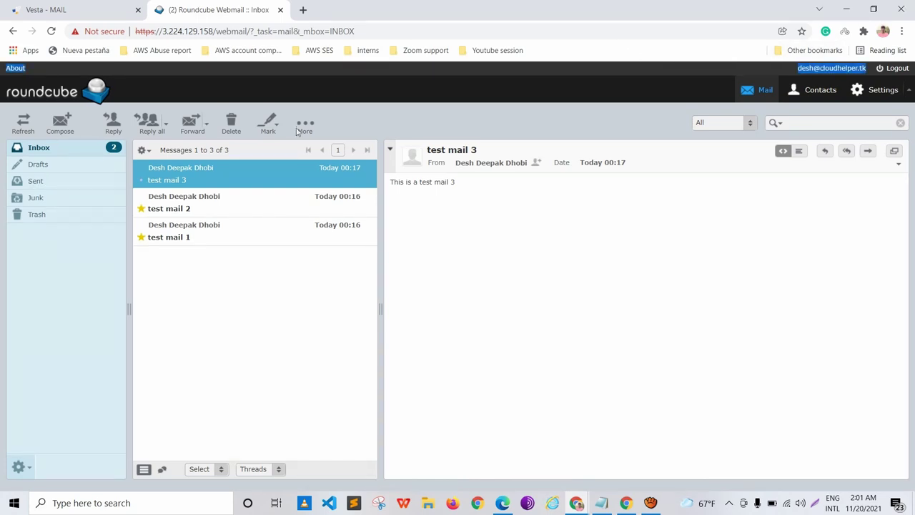
pyautogui.click(192, 238)
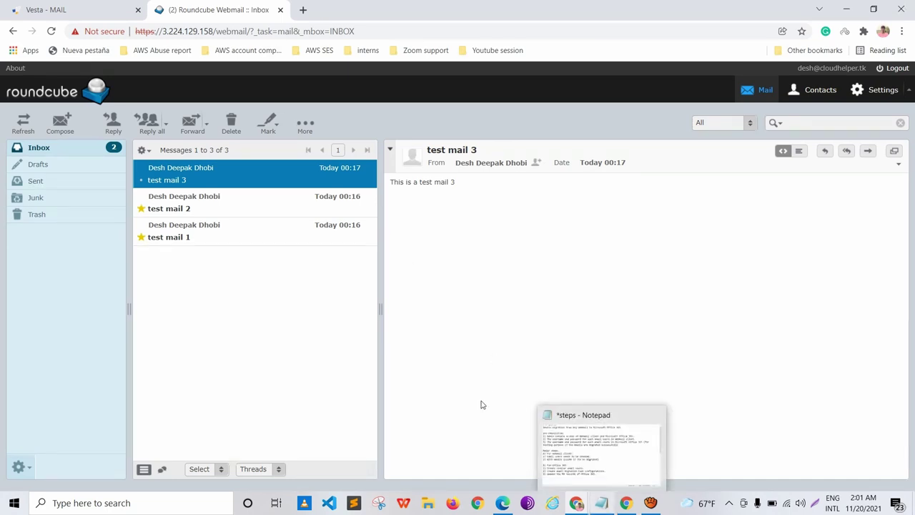
pyautogui.hotkey('alt', 'Tab')
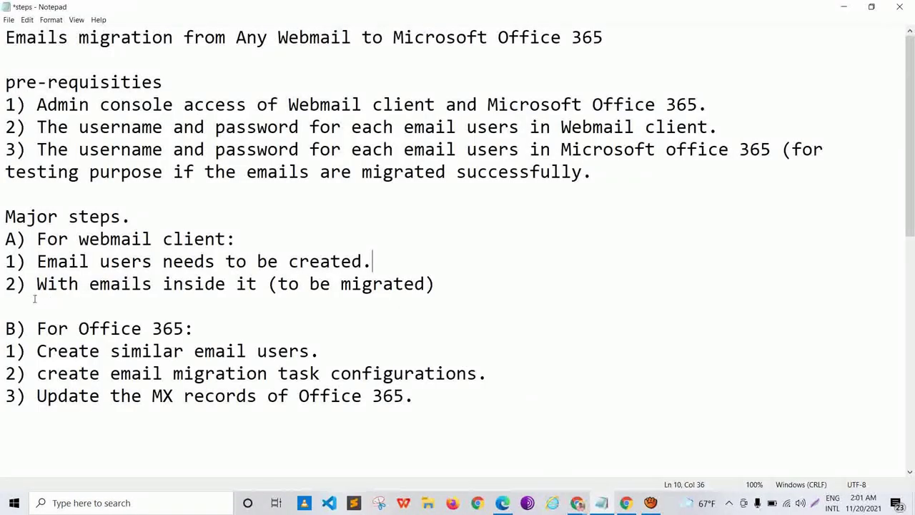
# Step: Highlight the migration-task and 'Update the MX records' steps in Notepad, then open Vesta's mail page
pyautogui.moveTo(44, 373); pyautogui.dragTo(488, 374)
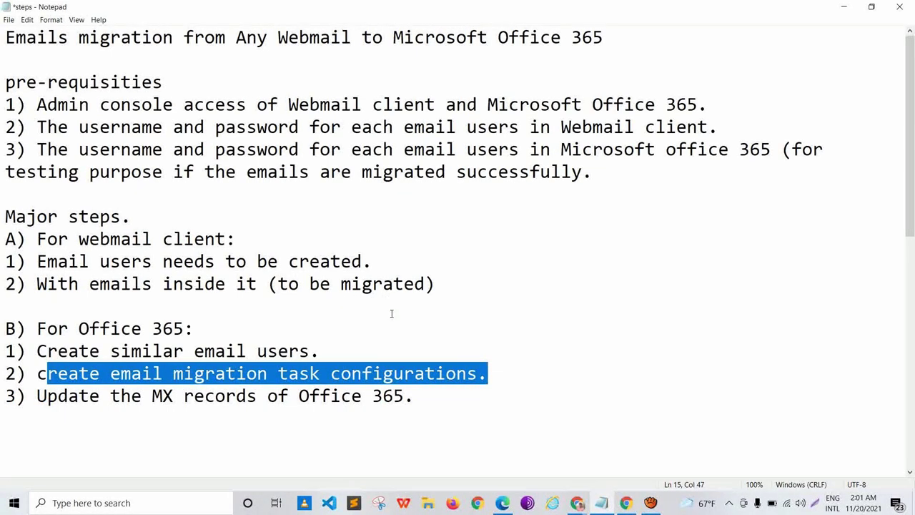
pyautogui.hotkey('ctrl', 'End')
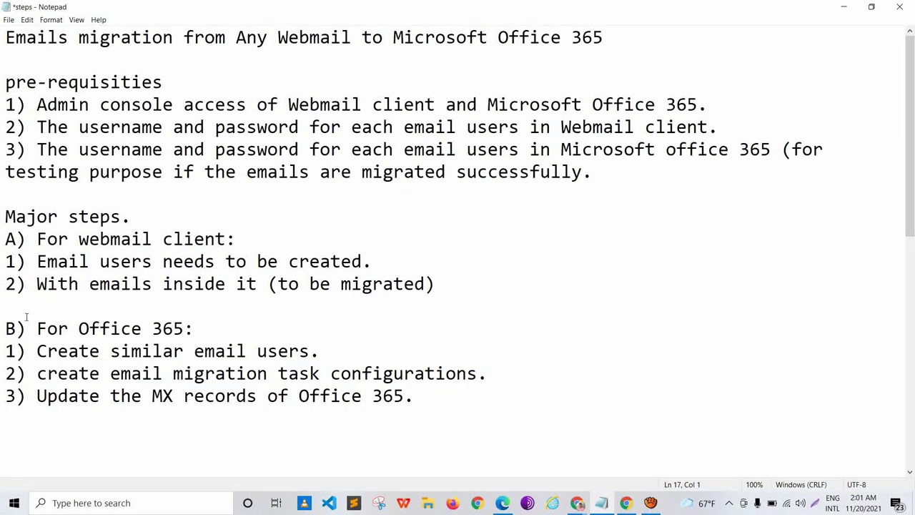
pyautogui.press('Up')
pyautogui.press('Right')
pyautogui.press('Right')
pyautogui.press('Right')
pyautogui.hotkey('shift', 'Right')
pyautogui.hotkey('shift', 'Right')
pyautogui.hotkey('shift', 'Right')
pyautogui.hotkey('shift', 'Right')
pyautogui.hotkey('shift', 'Right')
pyautogui.hotkey('shift', 'Right')
pyautogui.hotkey('shift', 'Right')
pyautogui.hotkey('shift', 'Right')
pyautogui.hotkey('shift', 'Right')
pyautogui.hotkey('shift', 'Right')
pyautogui.hotkey('shift', 'Right')
pyautogui.hotkey('shift', 'Right')
pyautogui.hotkey('shift', 'Right')
pyautogui.hotkey('shift', 'Right')
pyautogui.hotkey('shift', 'Right')
pyautogui.hotkey('shift', 'Right')
pyautogui.hotkey('shift', 'Right')
pyautogui.hotkey('shift', 'Right')
pyautogui.hotkey('shift', 'Right')
pyautogui.hotkey('shift', 'Right')
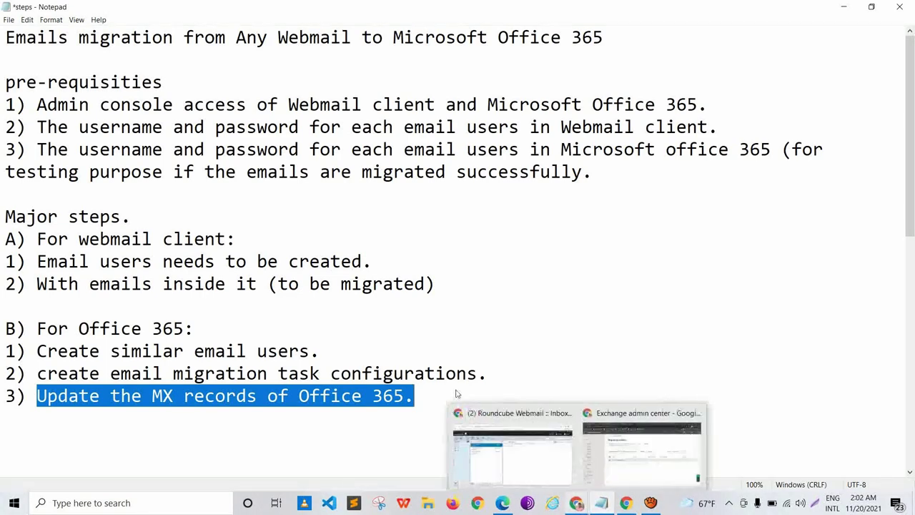
pyautogui.click(500, 444)
pyautogui.click(68, 7)
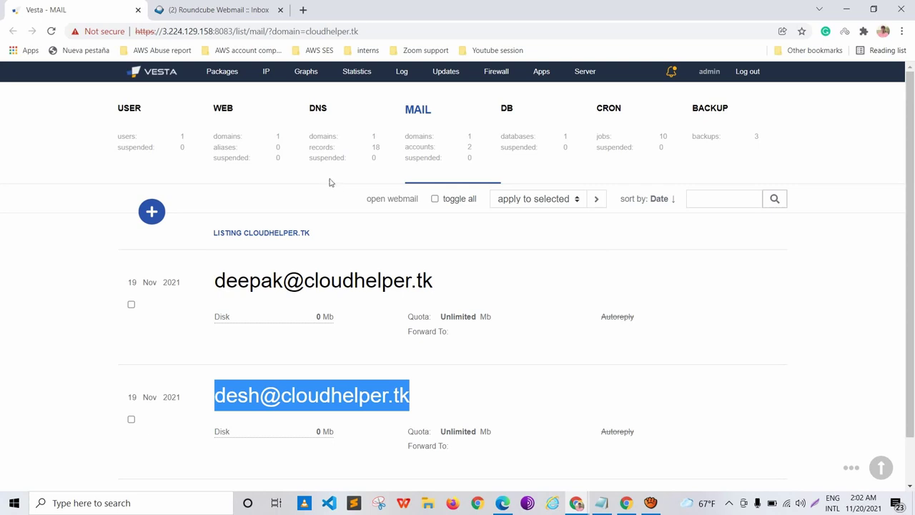
# Step: In Vesta's DNS section, open cloudhelper.tk and edit its @ MX record
pyautogui.click(258, 127)
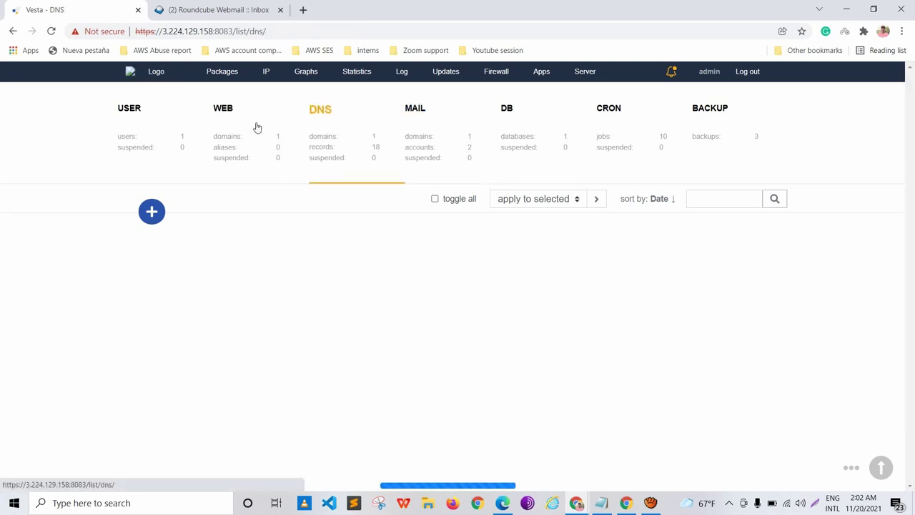
pyautogui.click(476, 222)
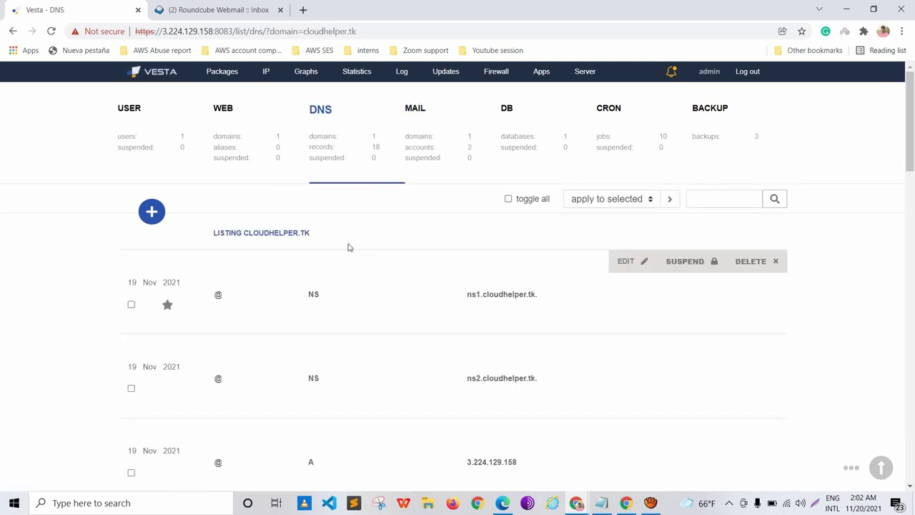
pyautogui.scroll(-3, 349, 246)
pyautogui.scroll(-14, 362, 228)
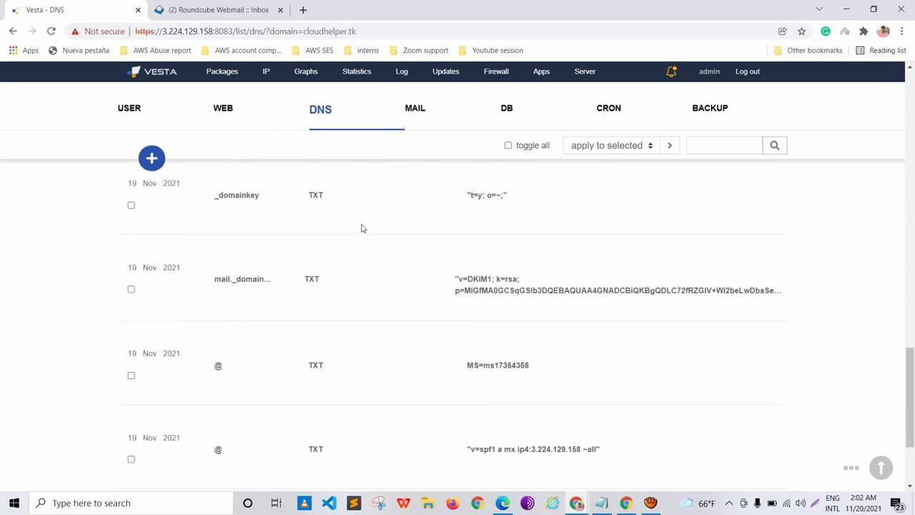
pyautogui.scroll(2, 361, 229)
pyautogui.scroll(3, 362, 228)
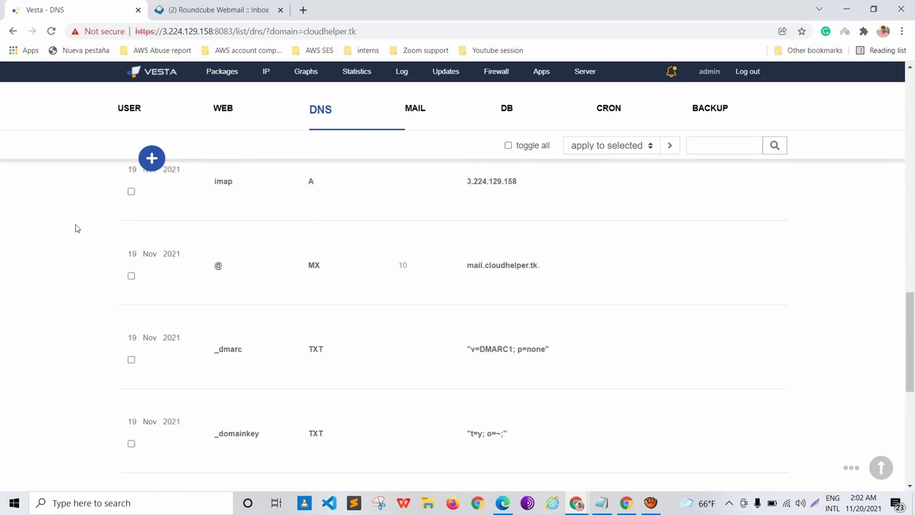
pyautogui.click(103, 227)
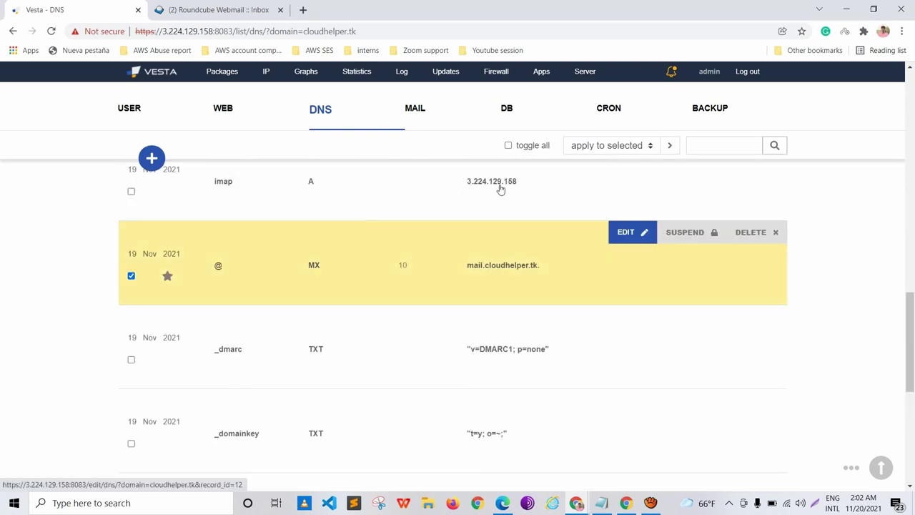
pyautogui.click(628, 231)
# Step: Clear the old mail.cloudhelper.tk value, set priority to 0, and go to Exchange admin center
pyautogui.scroll(-2, 376, 240)
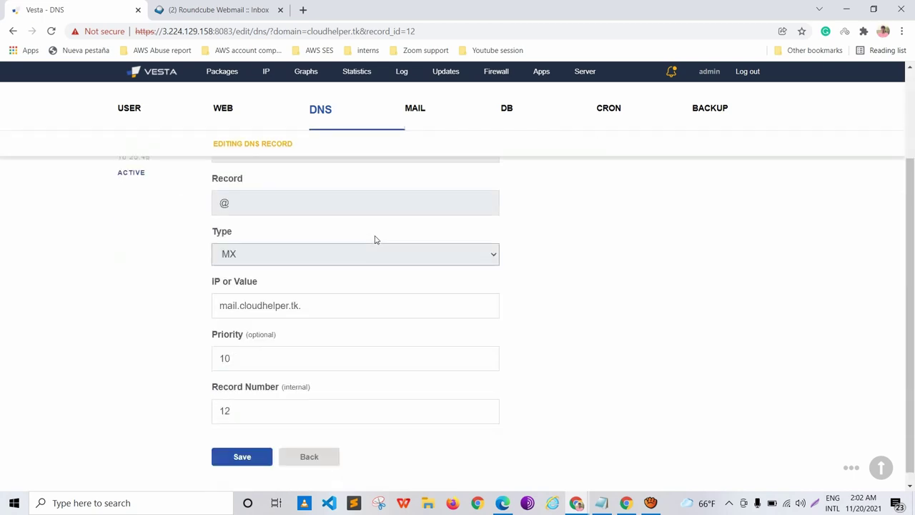
pyautogui.press('Tab')
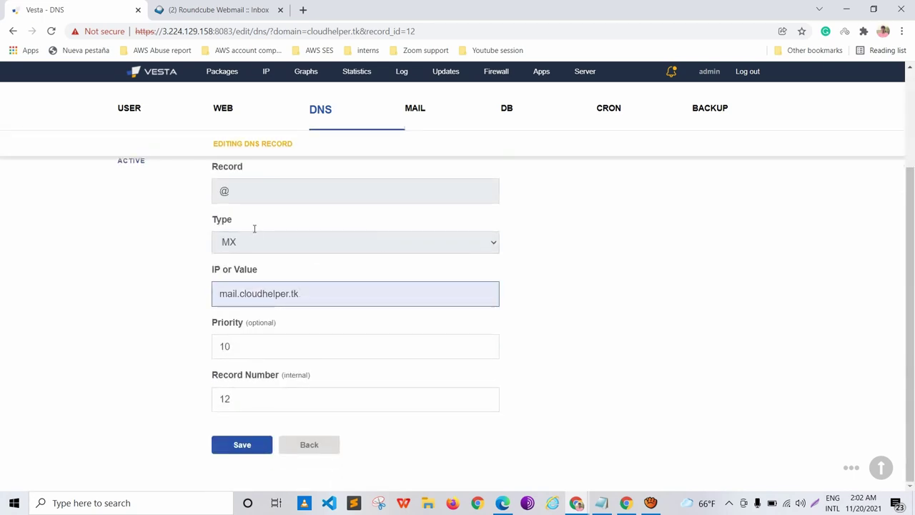
pyautogui.hotkey('ctrl', 'a')
pyautogui.press('BackSpace')
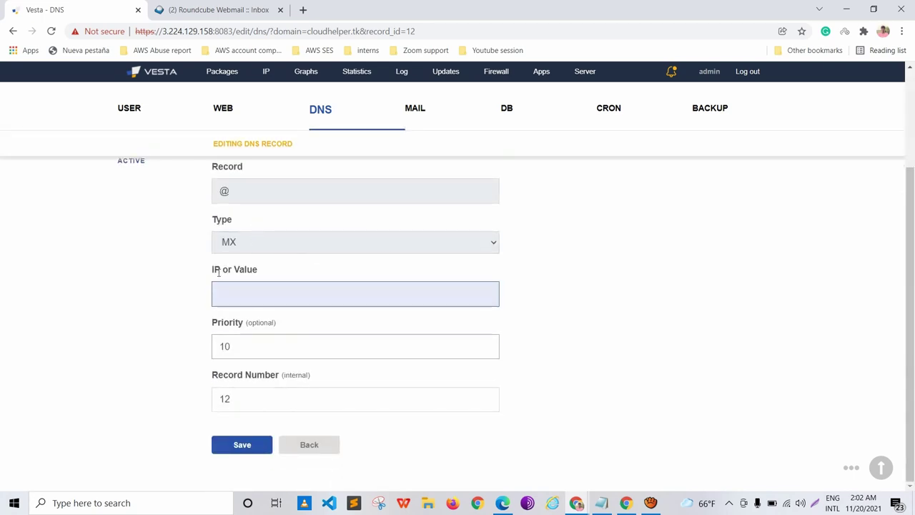
pyautogui.press('Tab')
pyautogui.write('0')
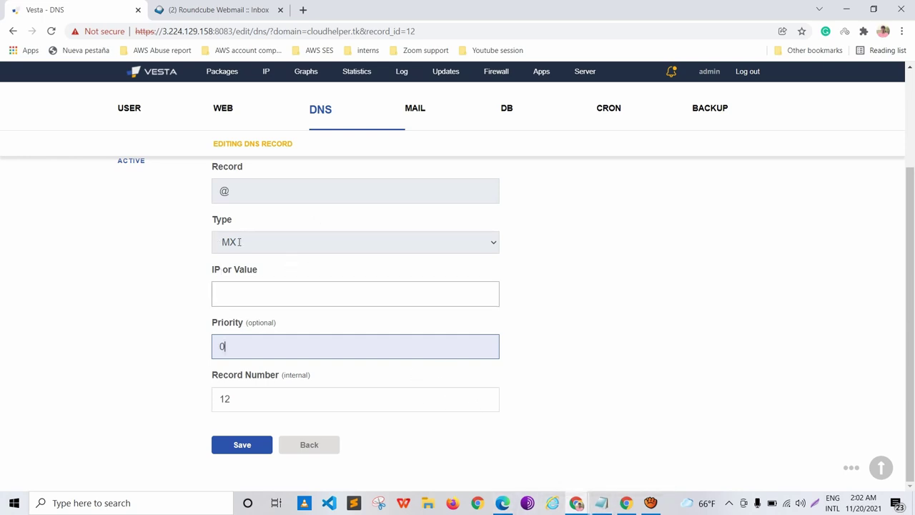
pyautogui.scroll(1, 236, 241)
pyautogui.scroll(-1, 241, 268)
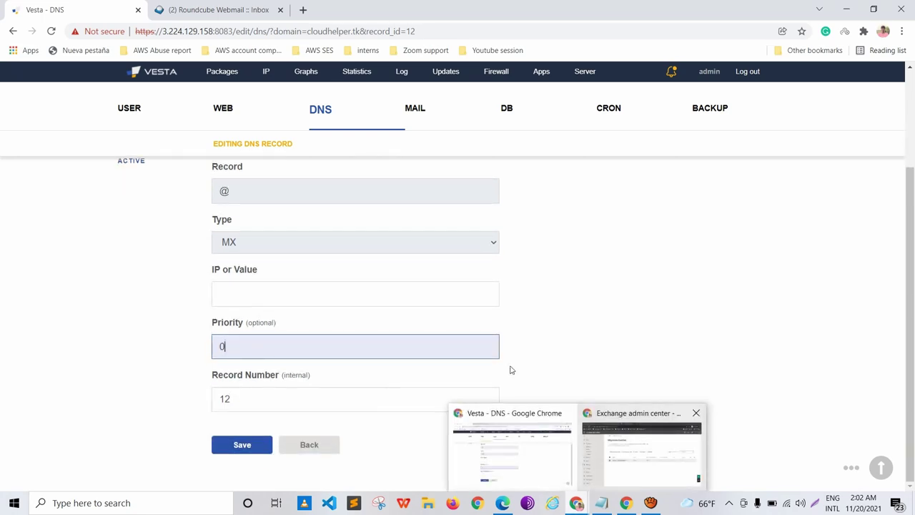
pyautogui.click(642, 447)
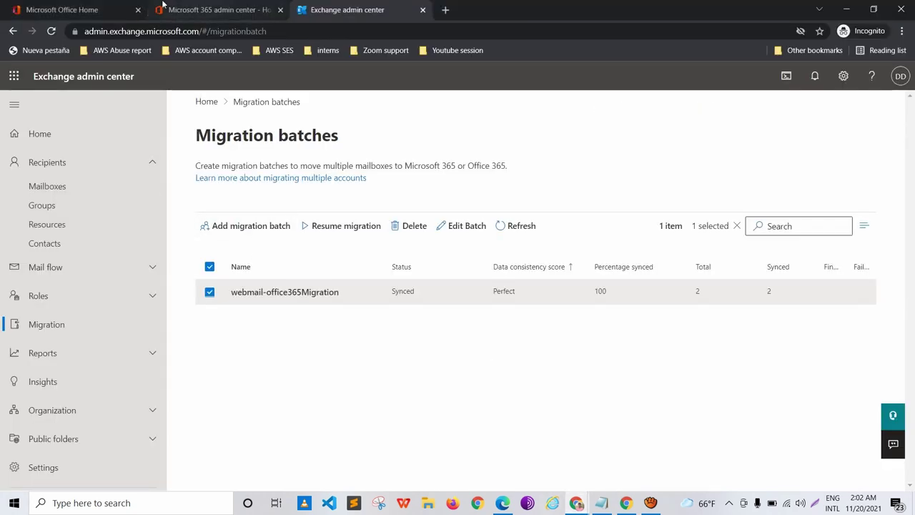
# Step: Open the Domains list and the cloudhelper.tk domain flagged with possible service issues
pyautogui.click(163, 7)
pyautogui.scroll(2, 41, 123)
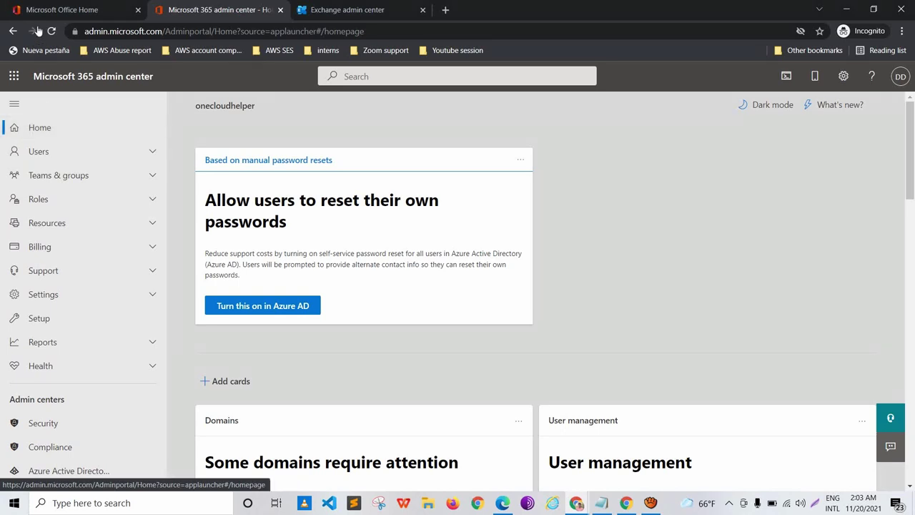
pyautogui.scroll(-3, 261, 256)
pyautogui.scroll(-2, 261, 256)
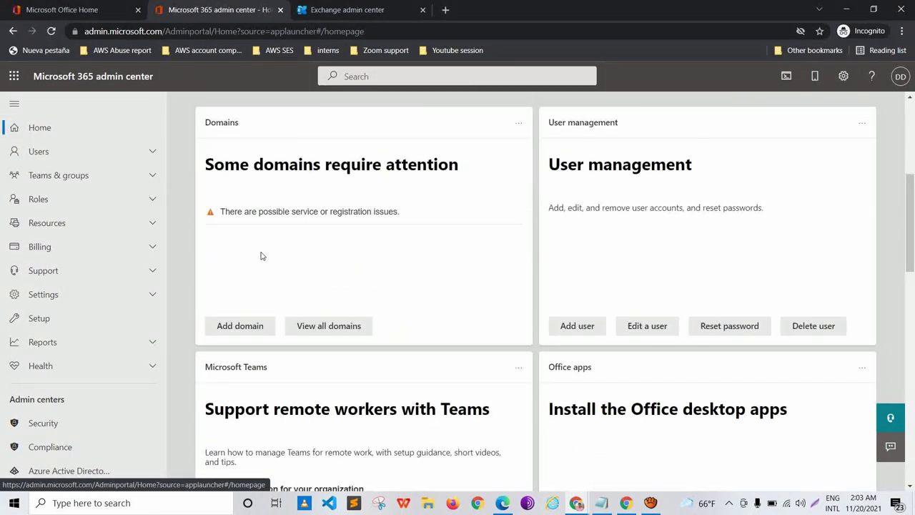
pyautogui.scroll(1, 259, 256)
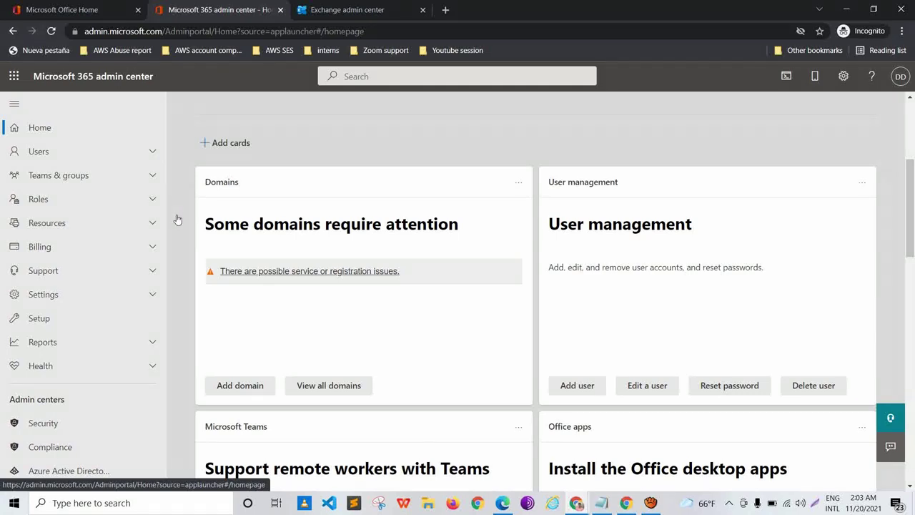
pyautogui.moveTo(180, 219); pyautogui.dragTo(319, 224)
pyautogui.click(319, 224)
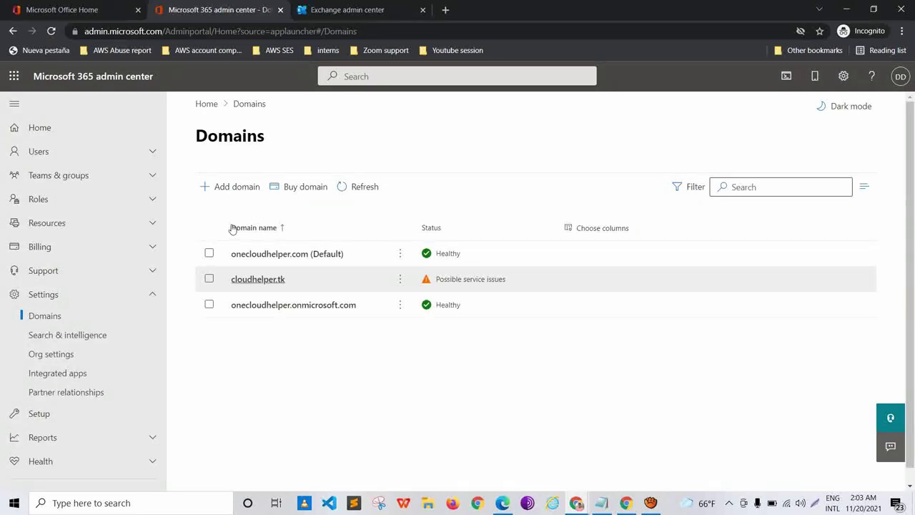
pyautogui.moveTo(506, 279); pyautogui.dragTo(435, 279)
pyautogui.click(258, 279)
# Step: Copy the failing MX record's expected value from cloudhelper.tk's DNS records, then return to Vesta
pyautogui.click(247, 227)
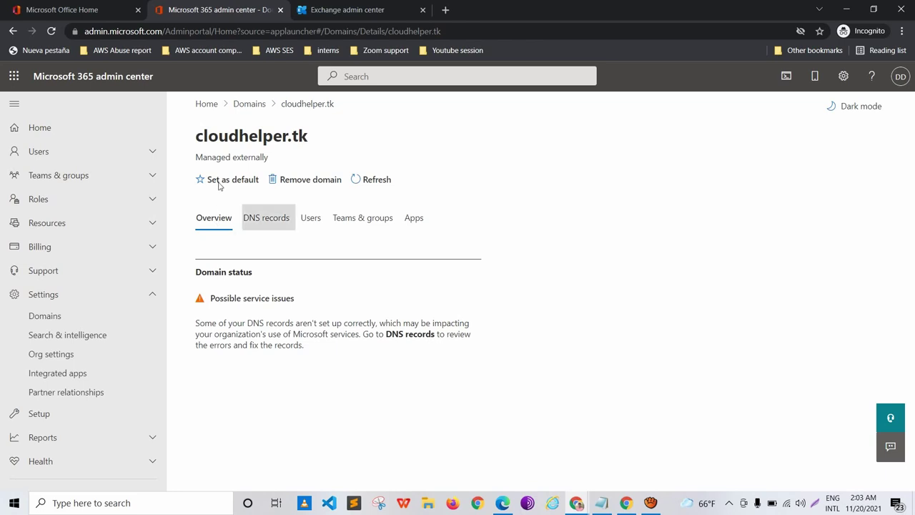
pyautogui.scroll(-2, 289, 250)
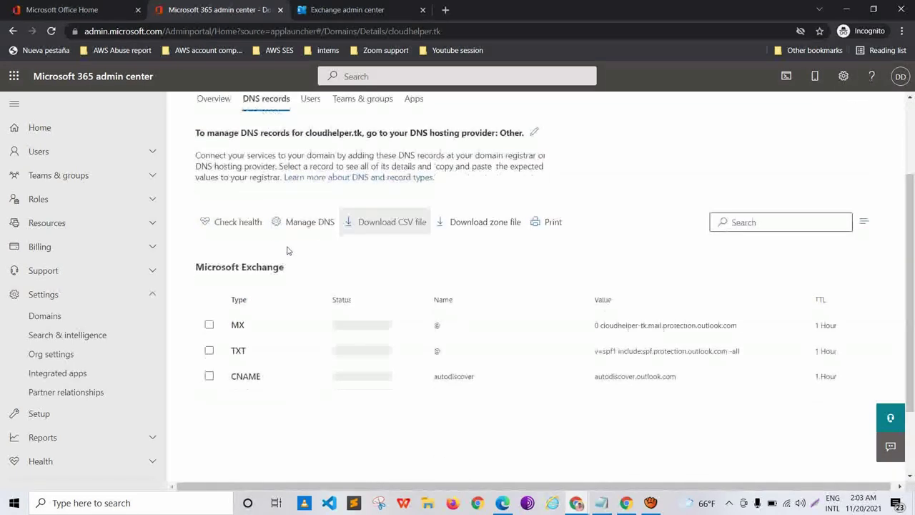
pyautogui.scroll(-1, 289, 250)
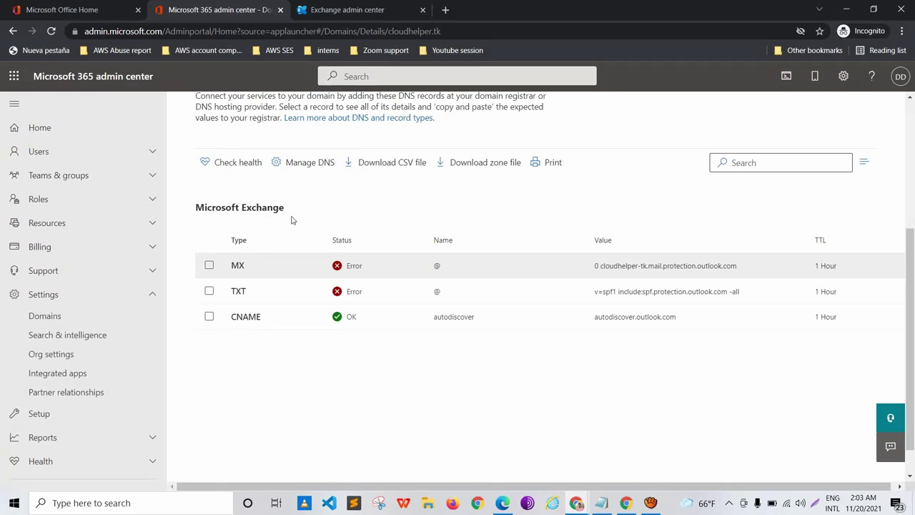
pyautogui.scroll(1, 292, 220)
pyautogui.moveTo(470, 265); pyautogui.dragTo(593, 266)
pyautogui.hotkey('ctrl', 'c')
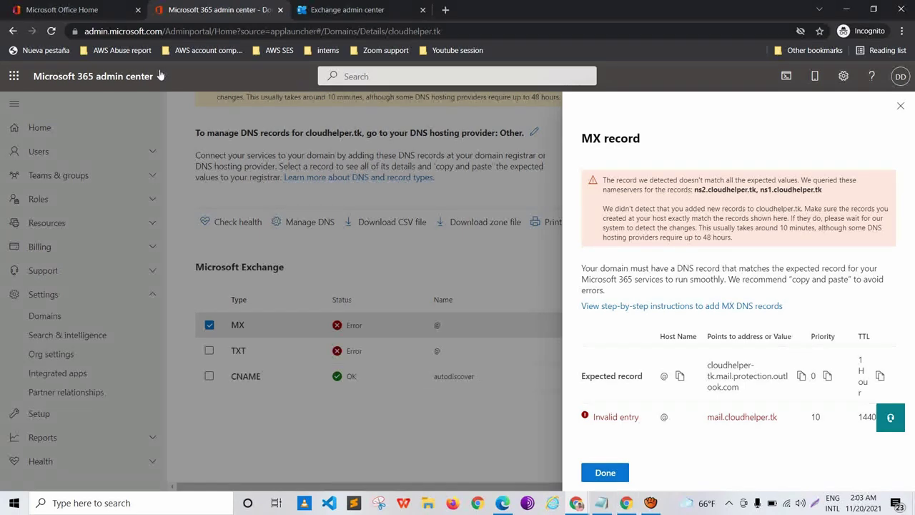
pyautogui.moveTo(577, 503)
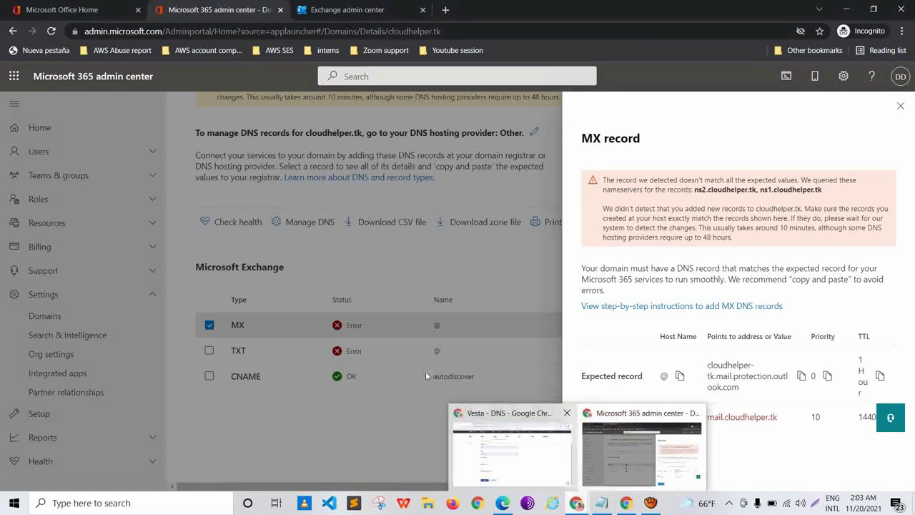
pyautogui.click(515, 437)
# Step: Save the MX value as cloudhelper-tk.mail.protection.outlook.com and open a new browser tab
pyautogui.click(200, 284)
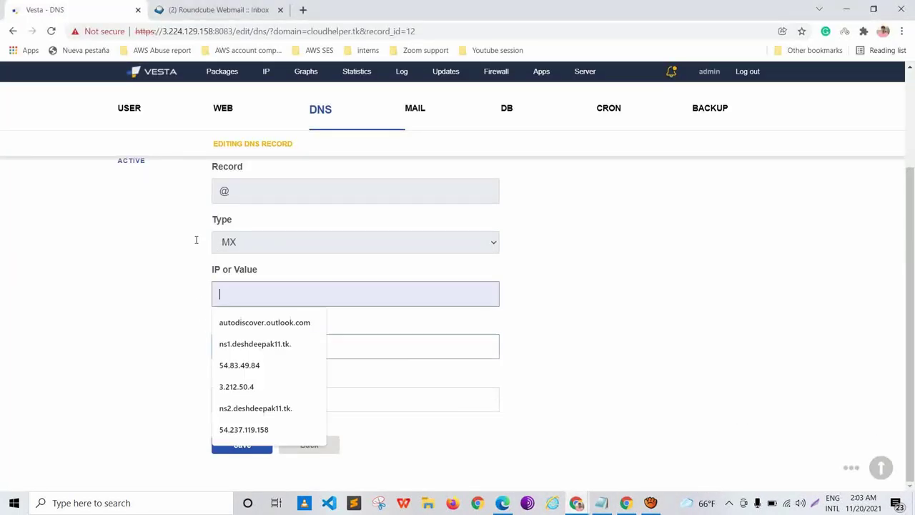
pyautogui.hotkey('ctrl', 'v')
pyautogui.press('Escape')
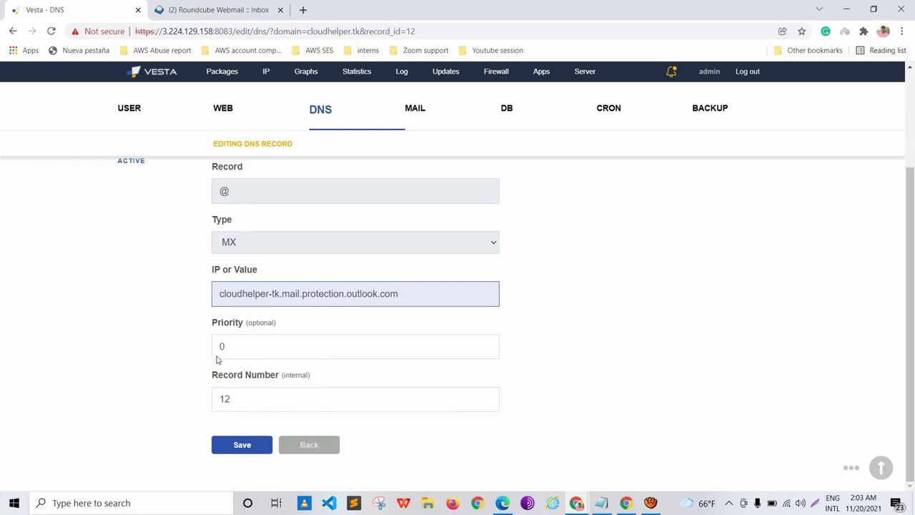
pyautogui.press('Return')
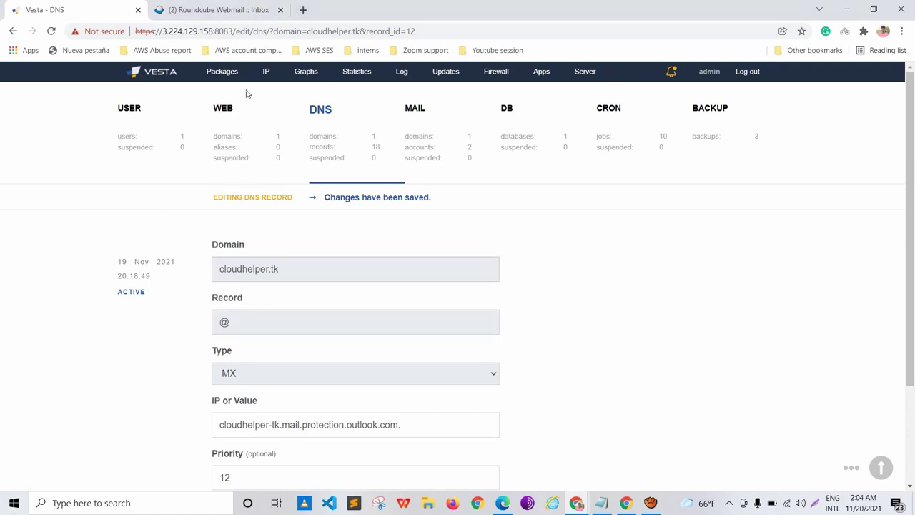
pyautogui.hotkey('ctrl', 't')
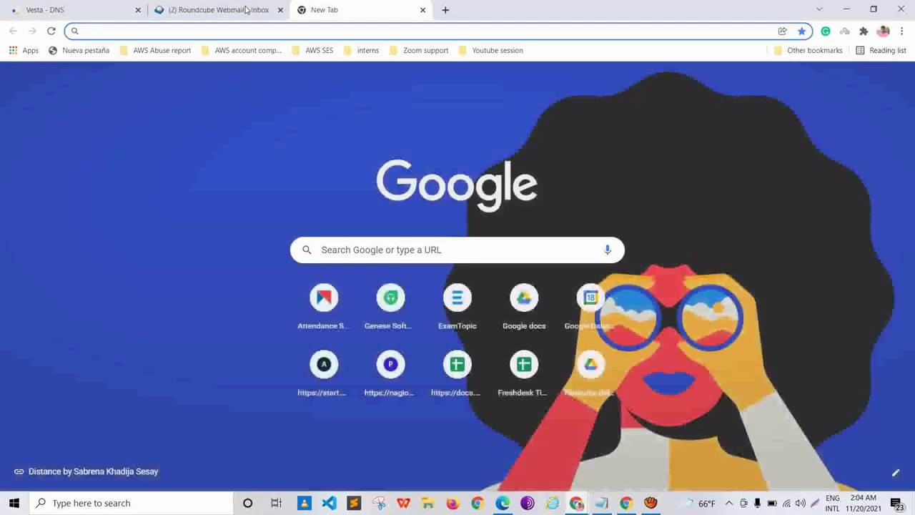
# Step: Search for 'dnschece' and open the DNS Checker propagation page for cloudhelper.tk MX
pyautogui.write('dnschecekr')
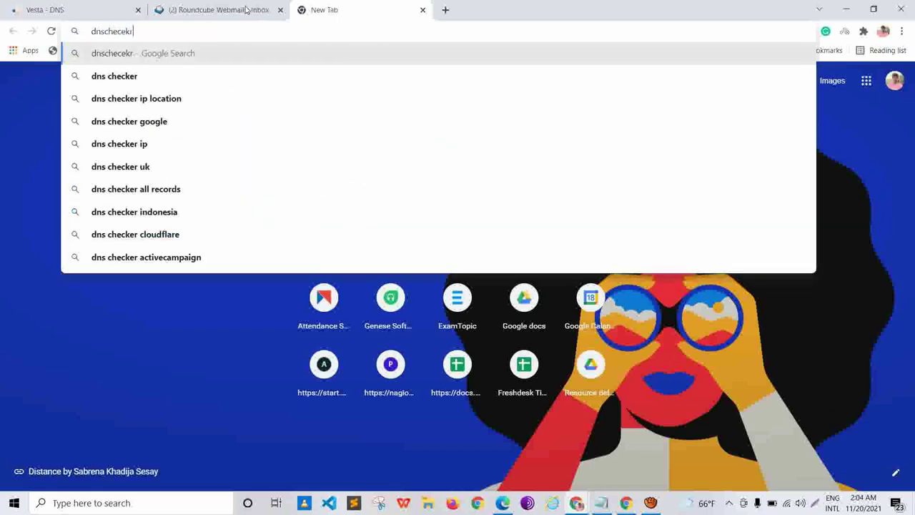
pyautogui.press('Return')
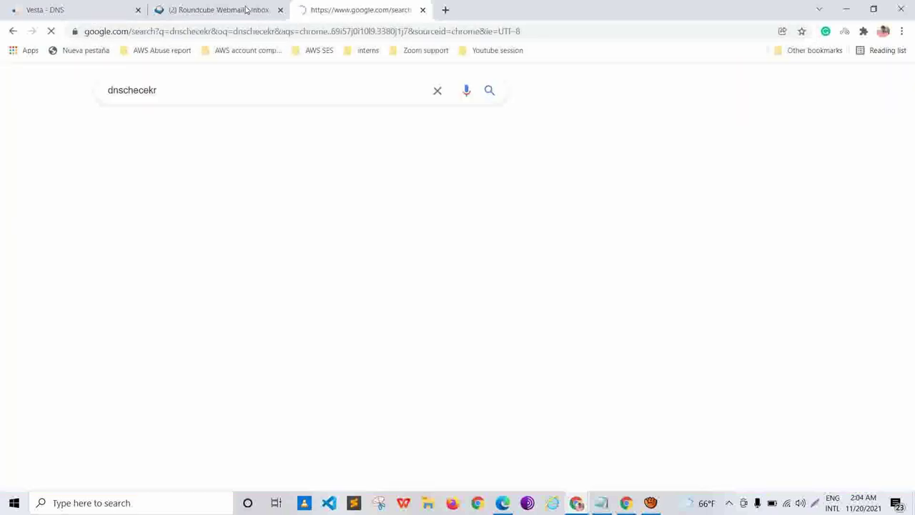
pyautogui.click(229, 237)
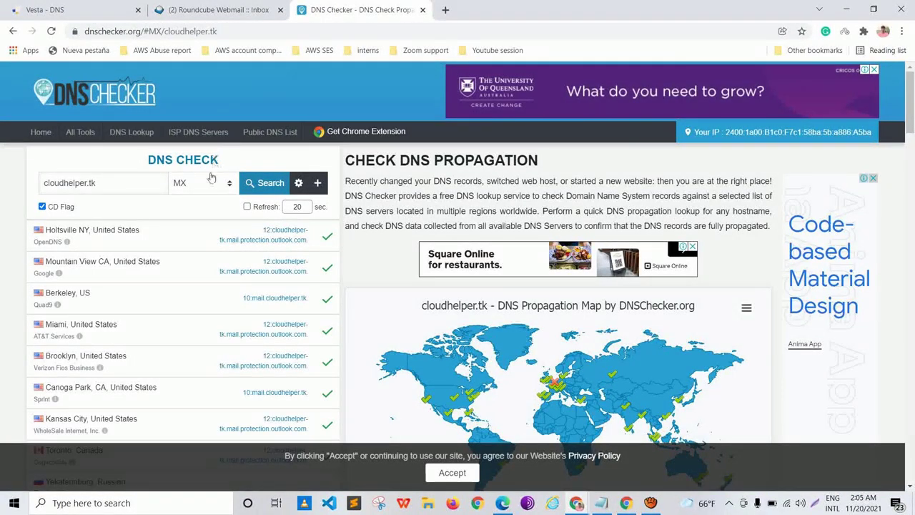
# Step: Review server results: some return the outlook.com endpoint, others still mail.cloudhelper.tk
pyautogui.scroll(-2, 172, 180)
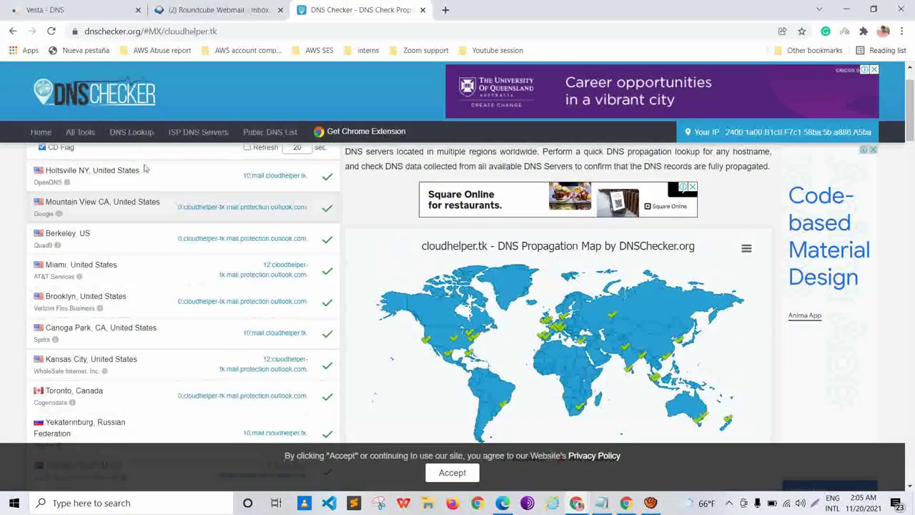
pyautogui.moveTo(178, 207); pyautogui.dragTo(246, 207)
pyautogui.scroll(-5, 186, 272)
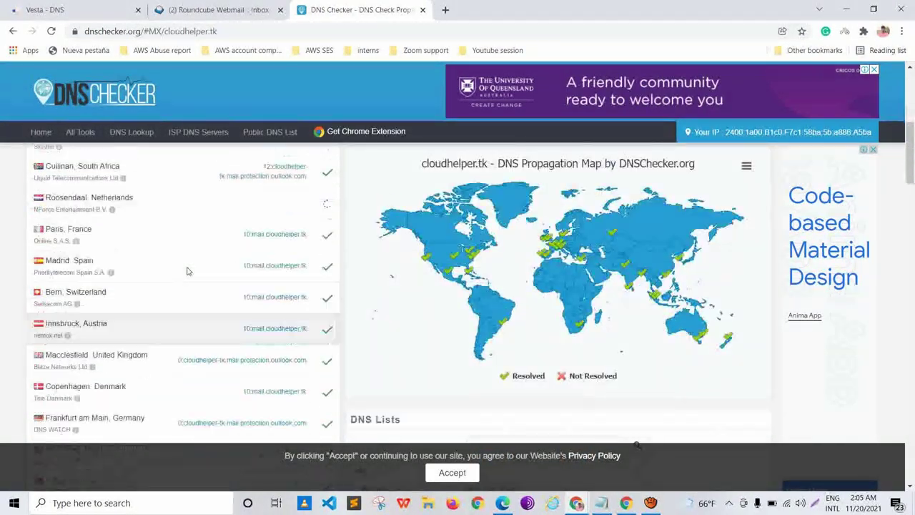
pyautogui.scroll(5, 190, 216)
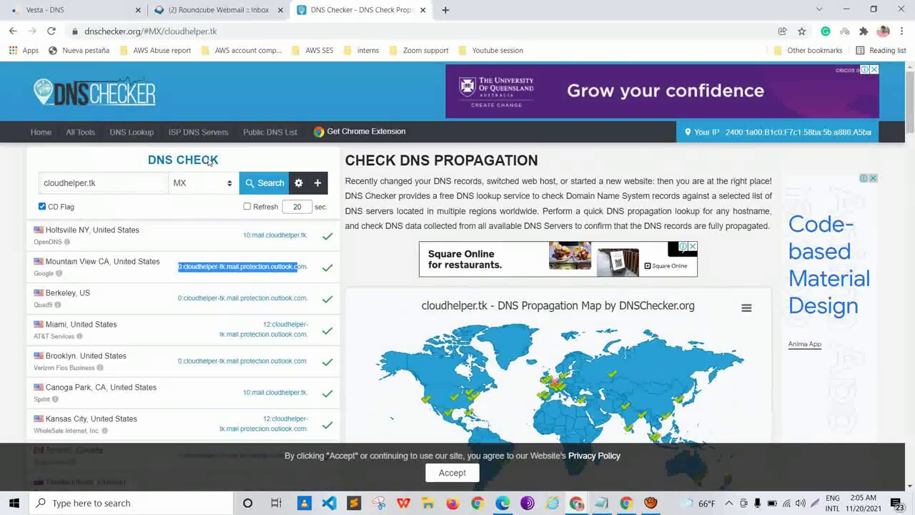
pyautogui.moveTo(113, 207); pyautogui.dragTo(209, 152)
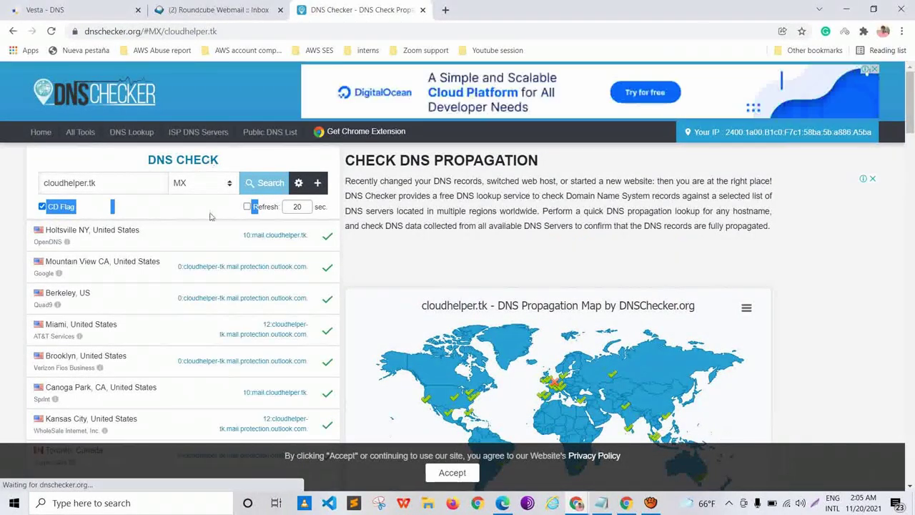
pyautogui.scroll(-5, 215, 229)
pyautogui.scroll(-6, 216, 233)
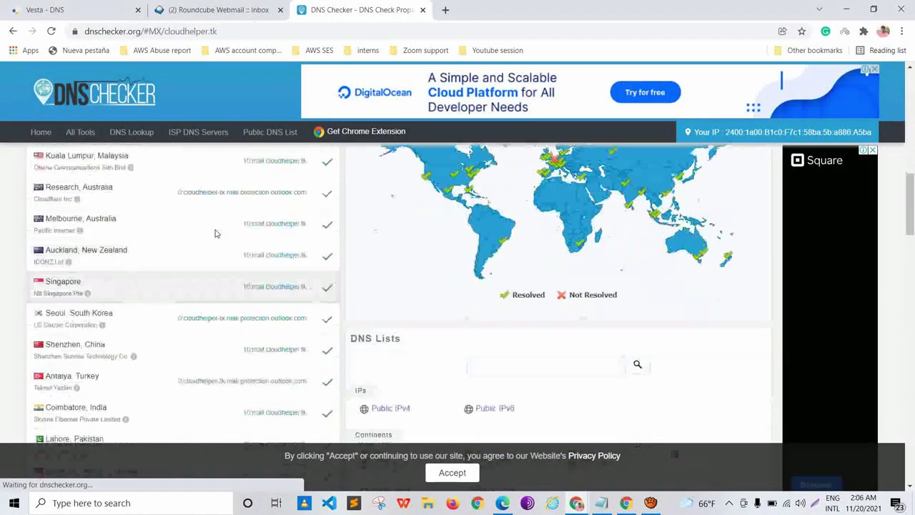
pyautogui.scroll(-3, 215, 229)
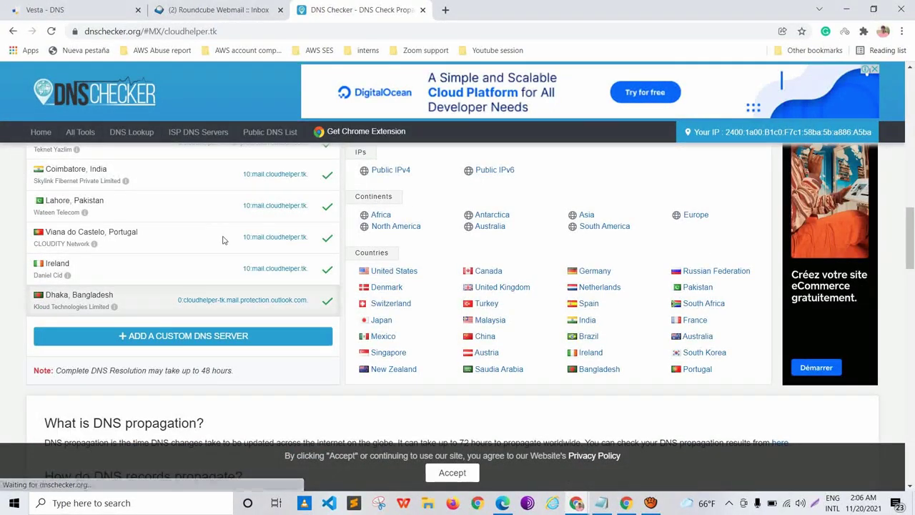
pyautogui.scroll(2, 222, 240)
pyautogui.scroll(5, 223, 240)
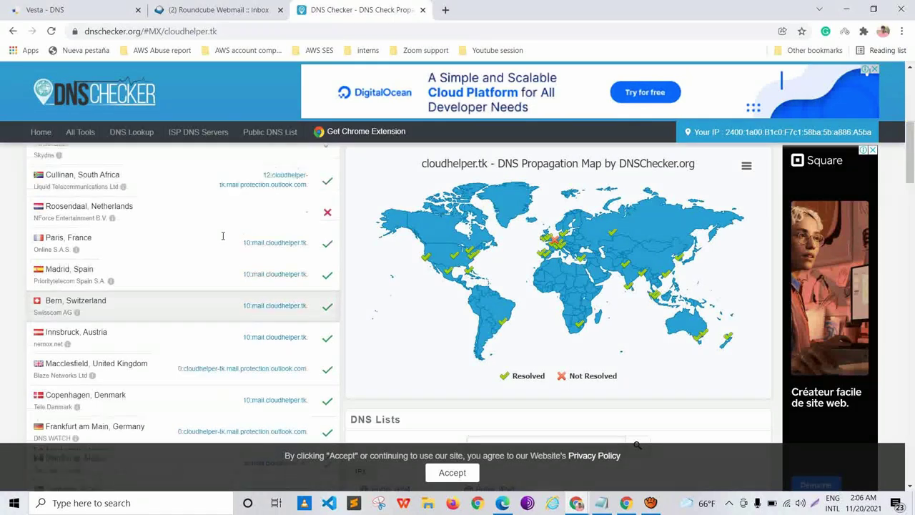
pyautogui.scroll(3, 222, 235)
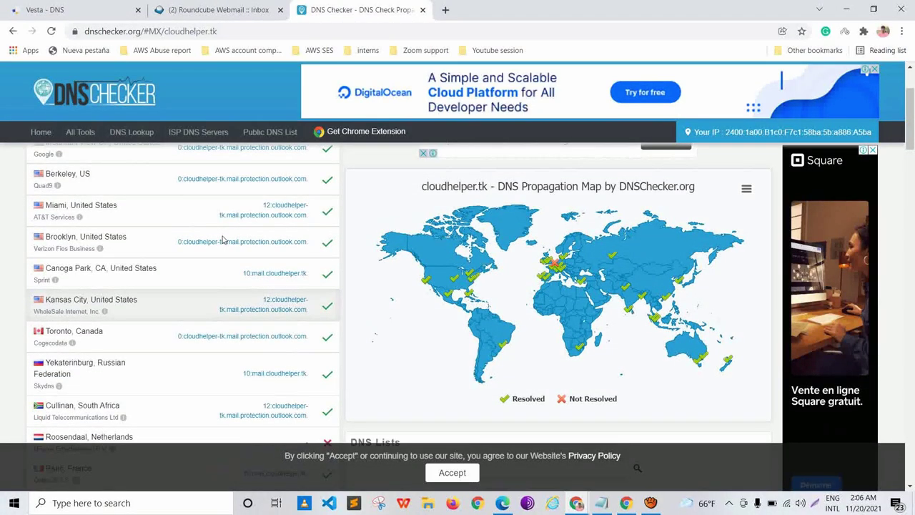